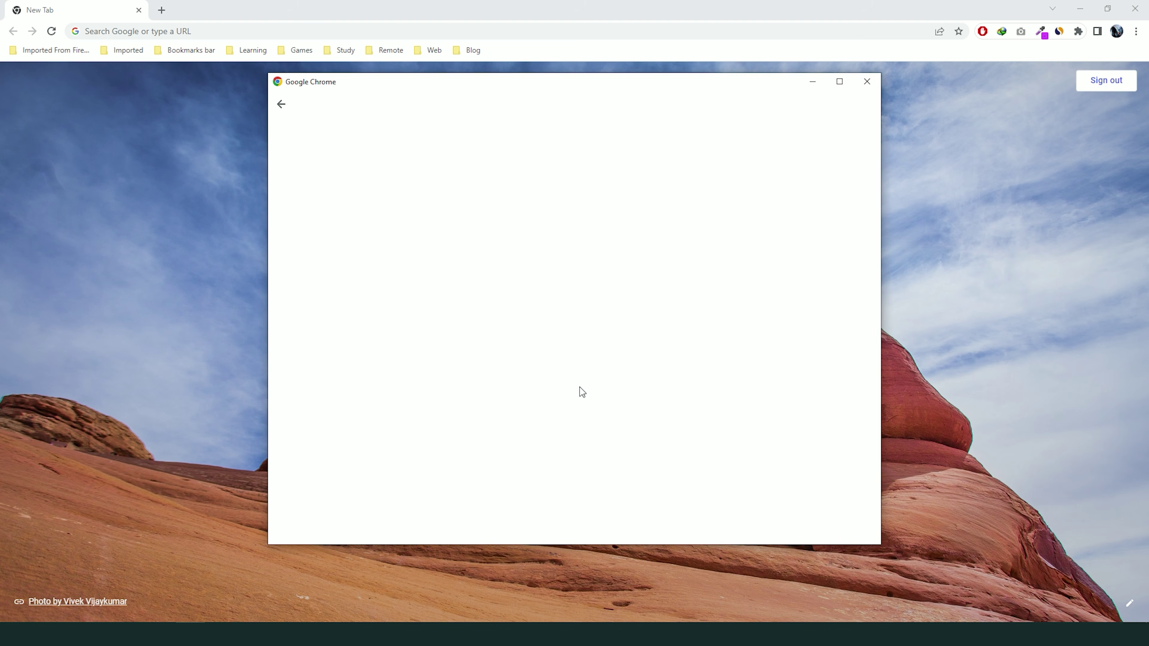
# Sign in to Chrome with the Google account's e-mail and account password
pyautogui.click(531, 304)
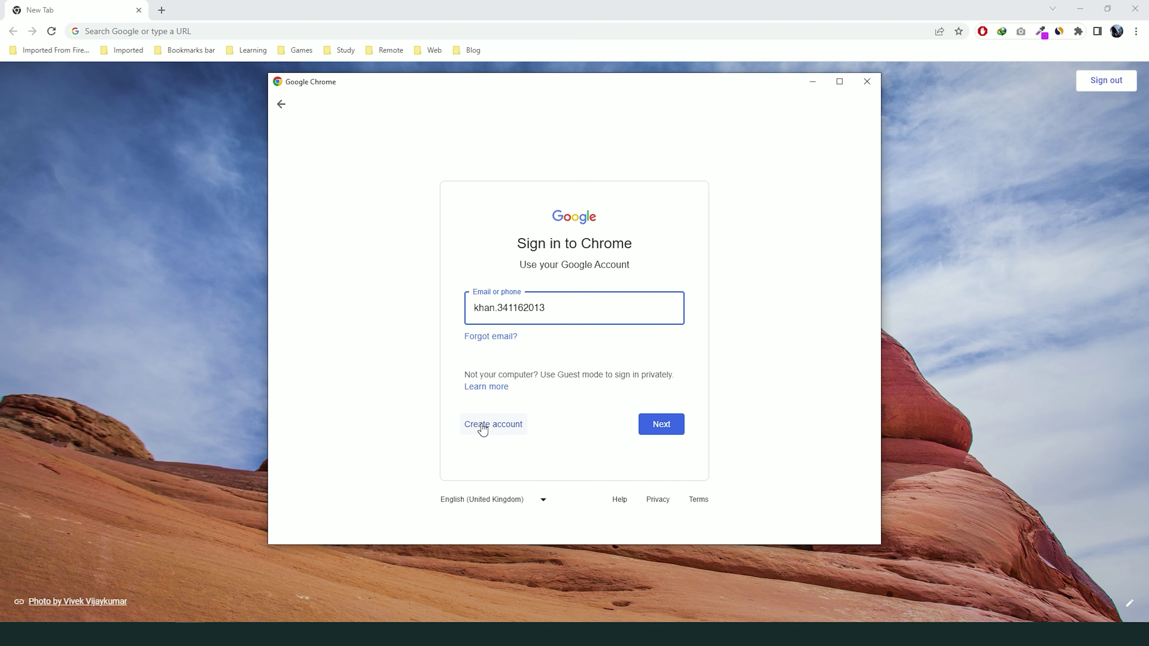
pyautogui.click(663, 430)
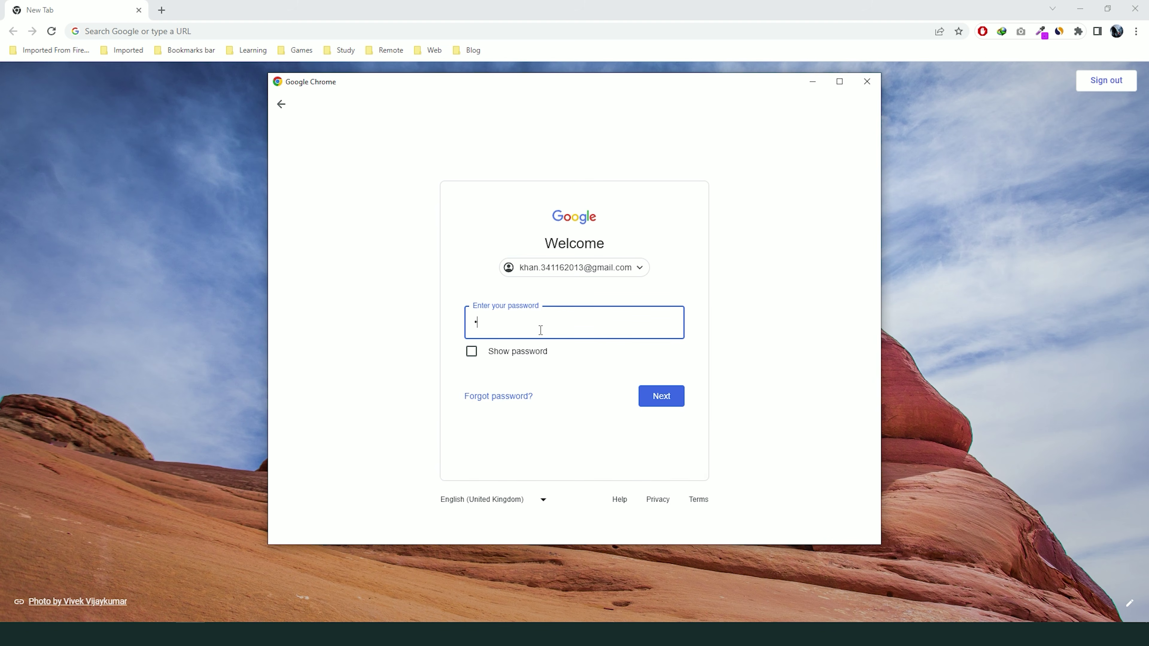
pyautogui.press('Return')
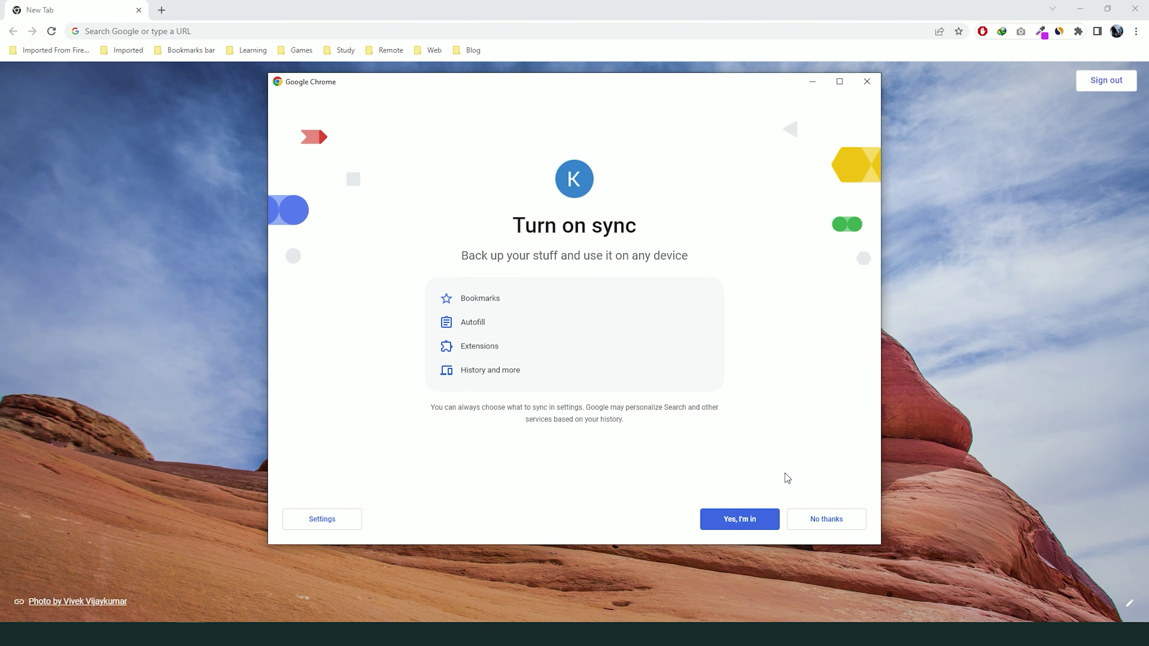
# Finish setting up the new browser profile without sync or customization, and check which account it is signed in with
pyautogui.click(820, 519)
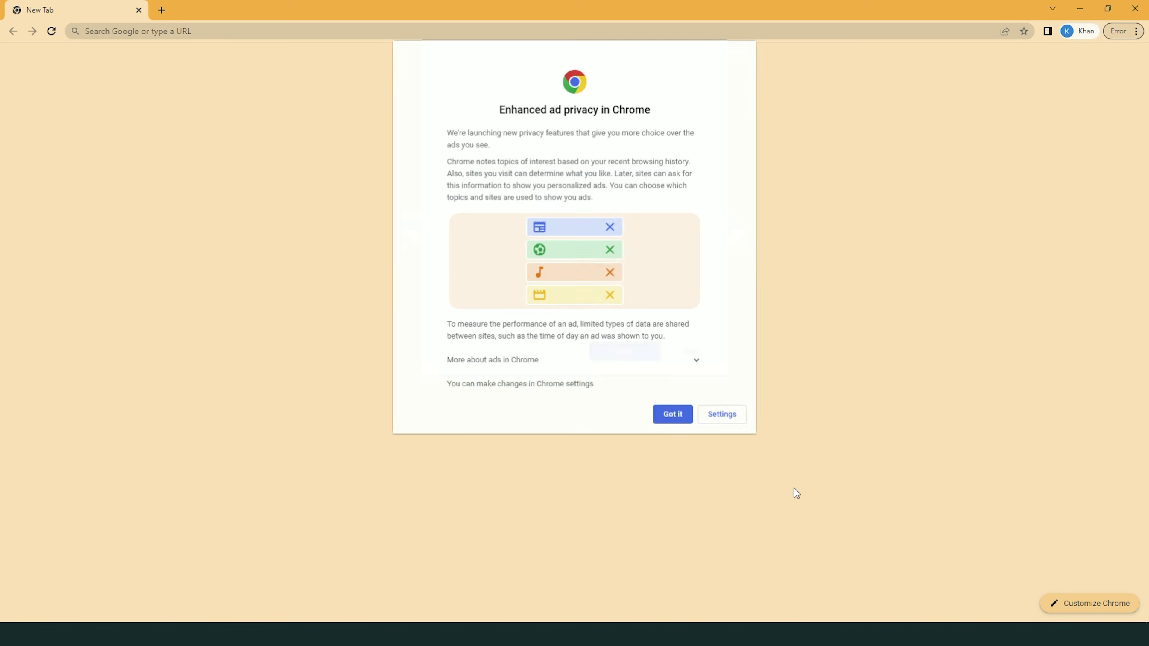
pyautogui.click(677, 417)
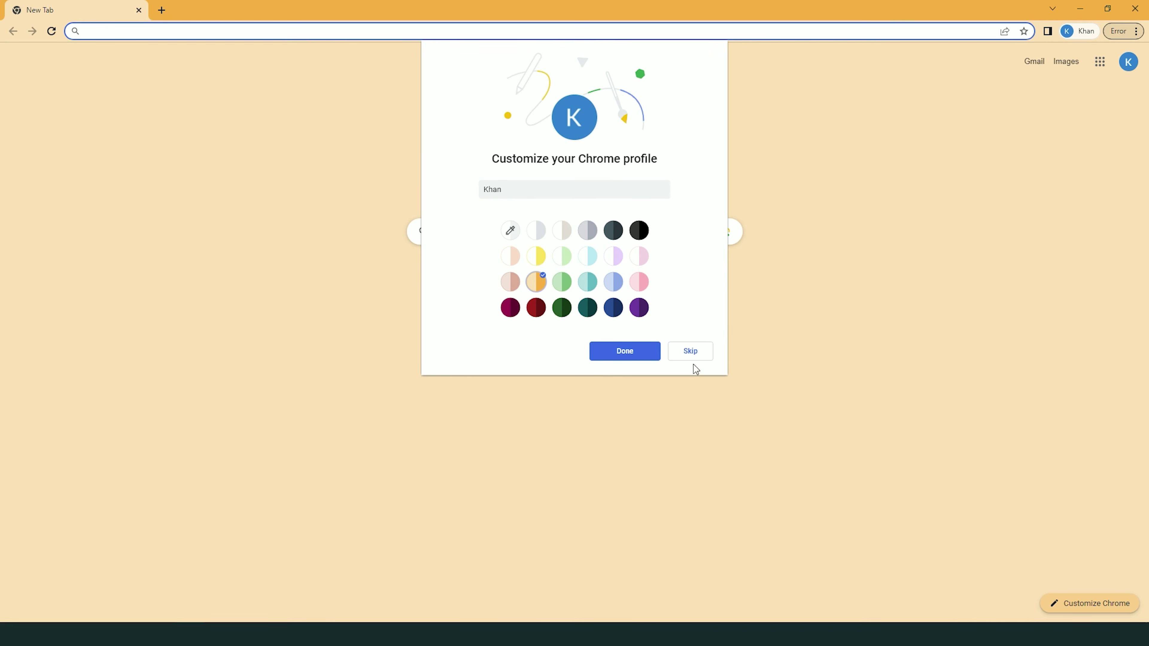
pyautogui.click(687, 353)
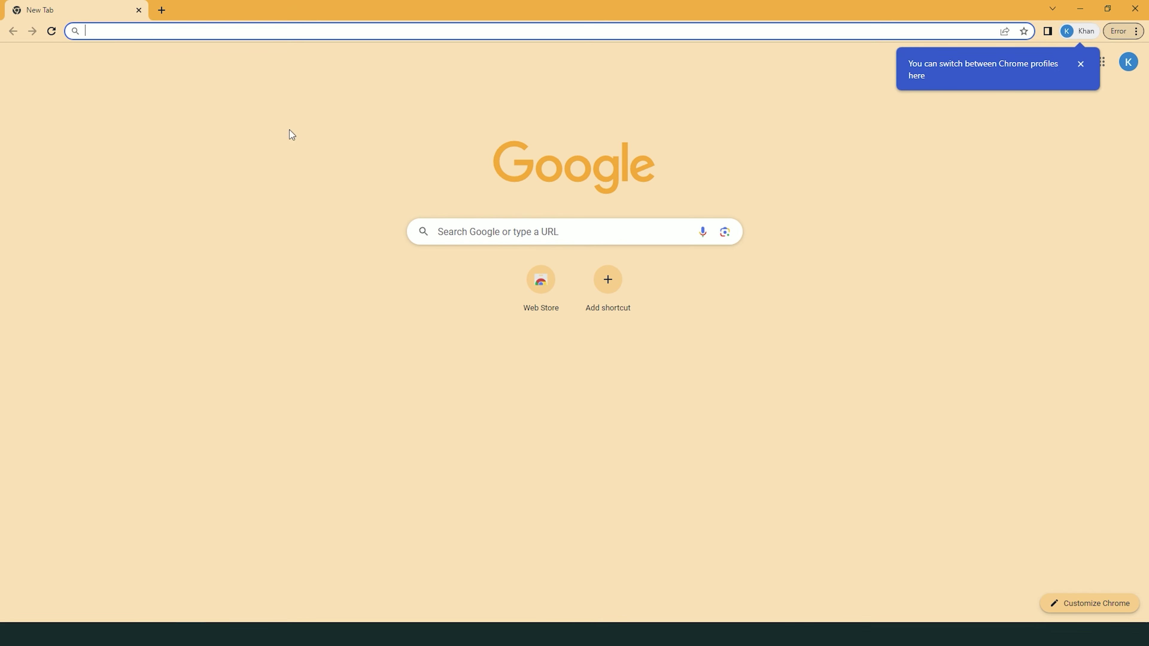
pyautogui.click(1072, 32)
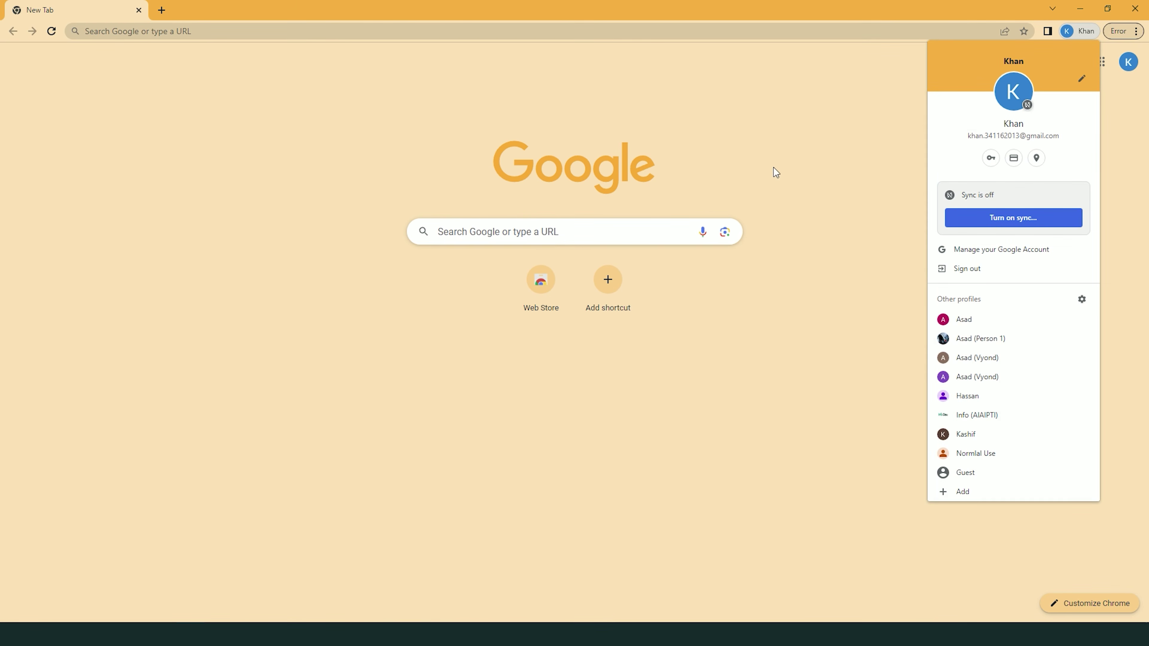
pyautogui.click(623, 132)
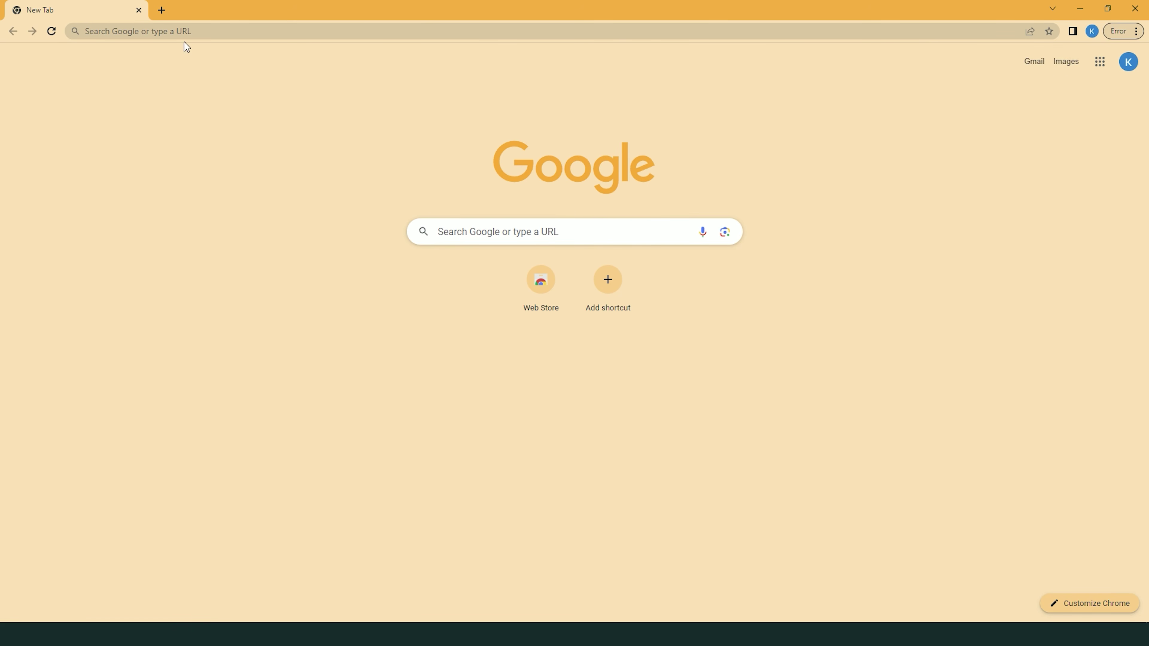
# Search Google for "adobe creative cloud" and open Adobe's Creative Cloud details and products page
pyautogui.click(262, 31)
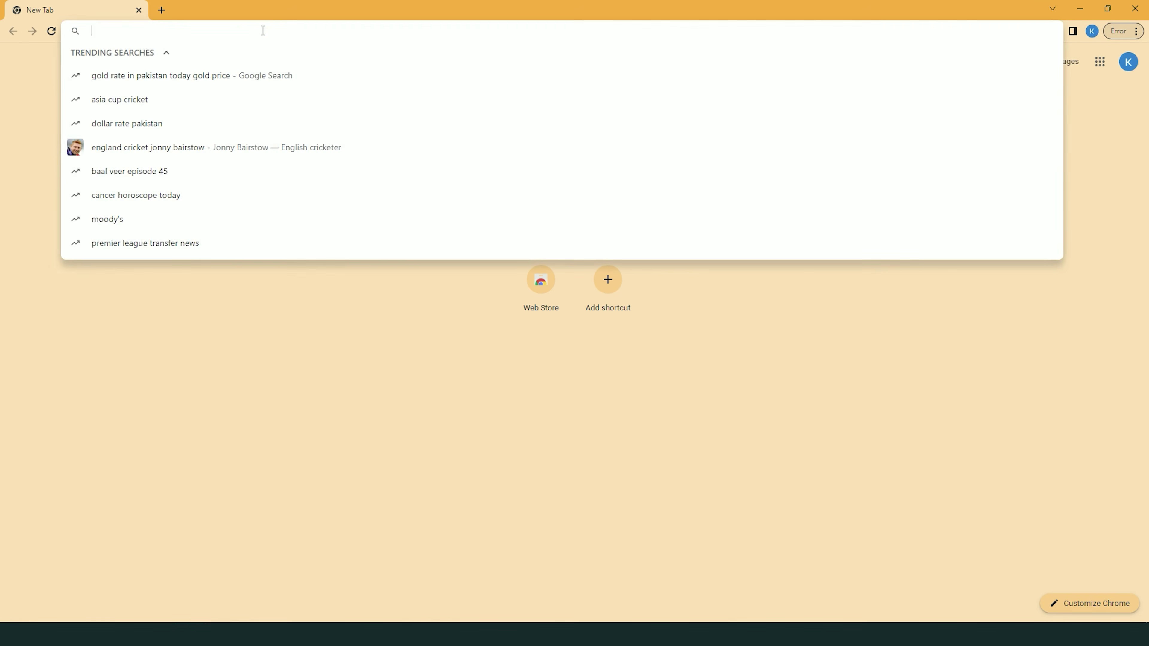
pyautogui.write('ado')
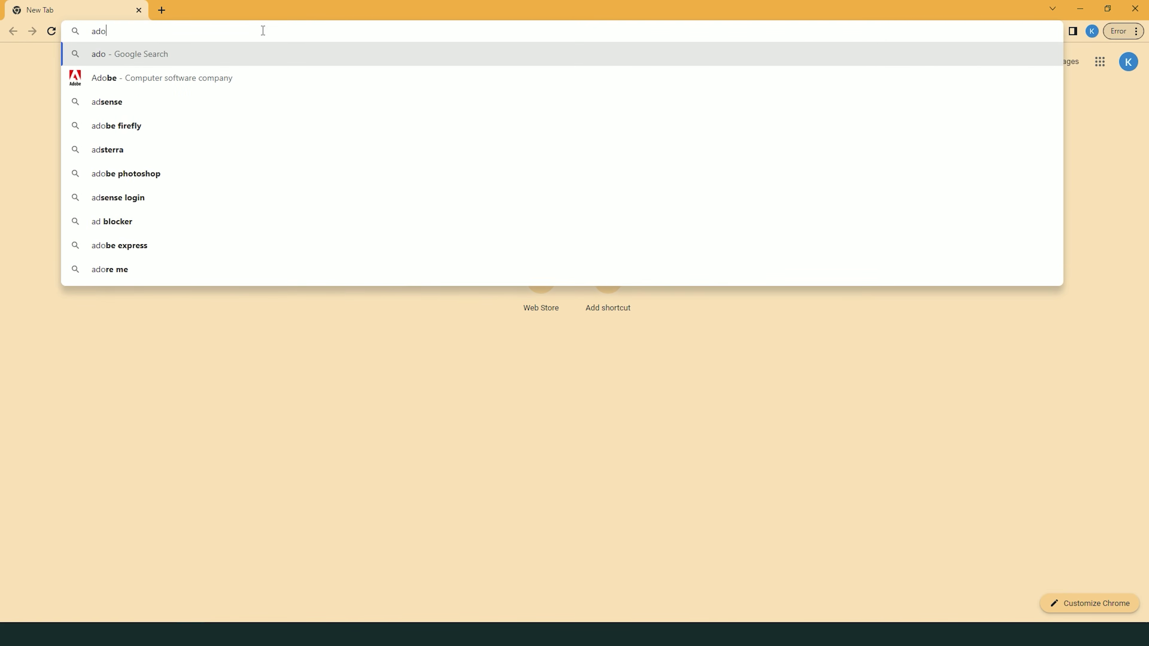
pyautogui.write('be creative cloud')
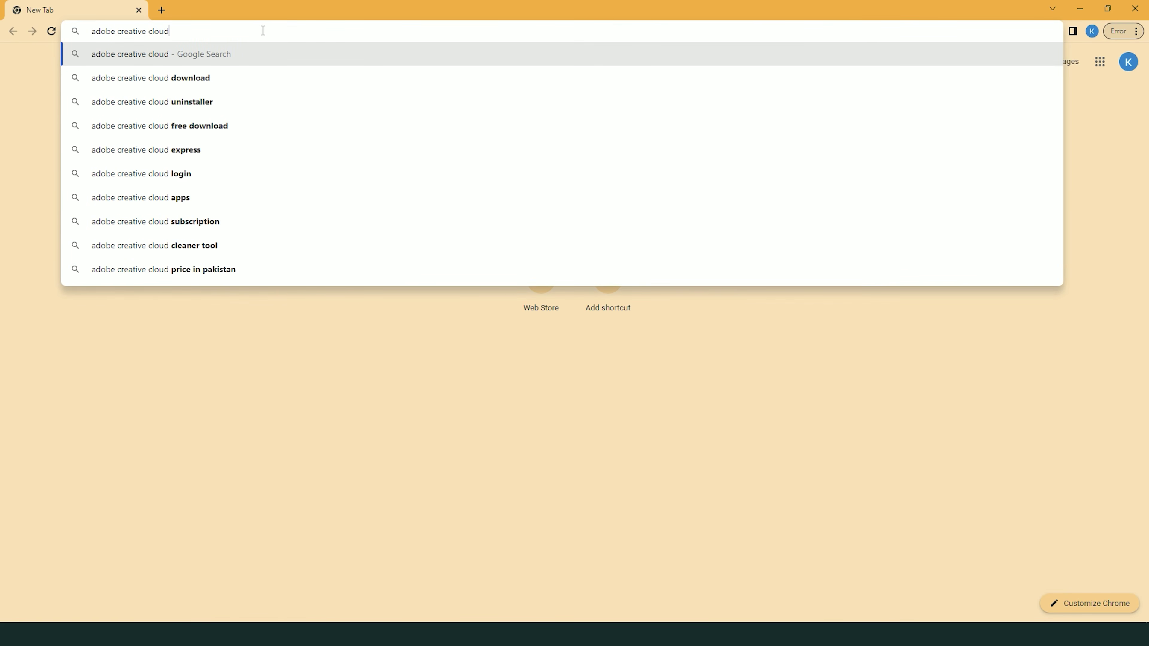
pyautogui.press('Return')
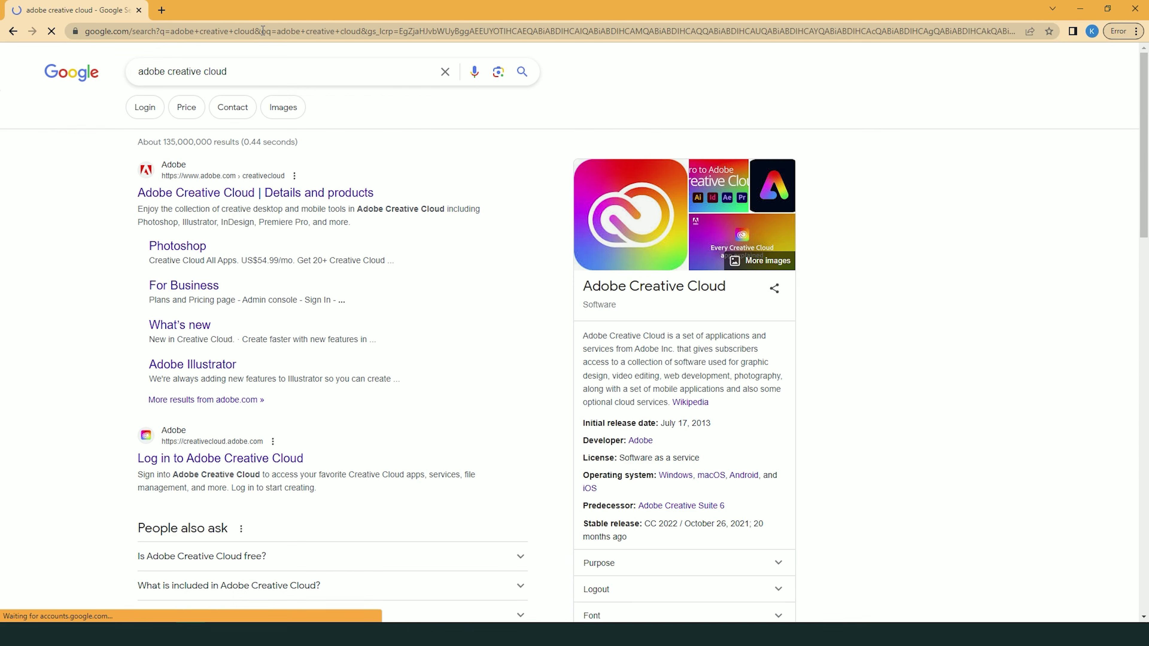
pyautogui.click(203, 194)
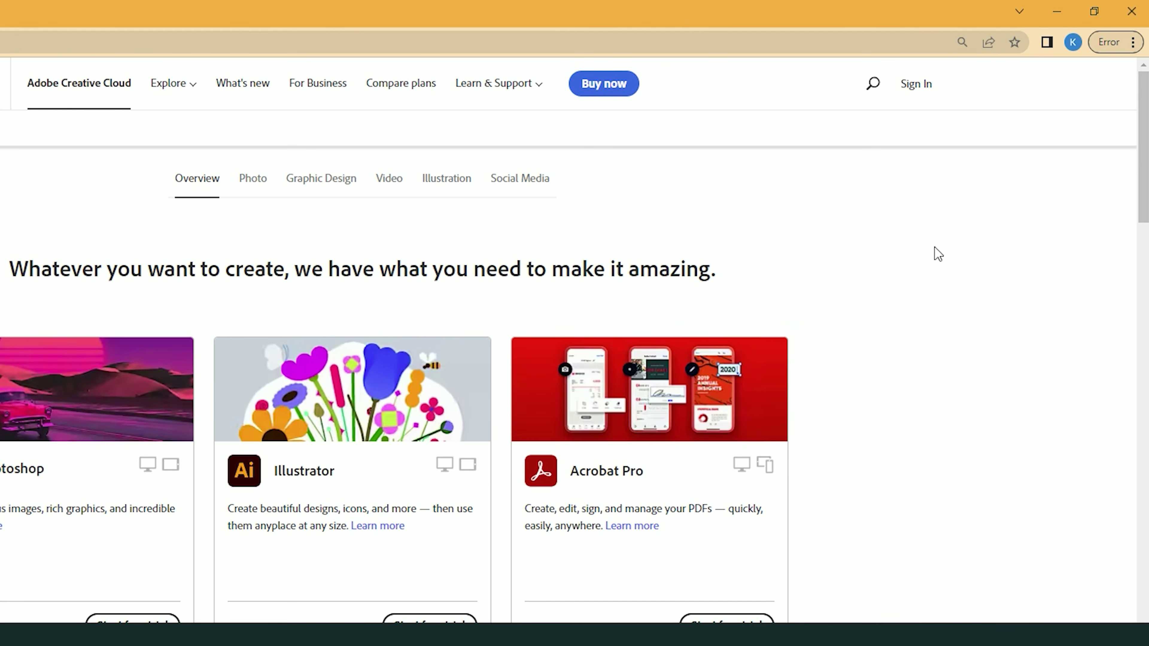
# Start creating a new Adobe account through Google sign-up, using the Google account already signed in
pyautogui.click(916, 85)
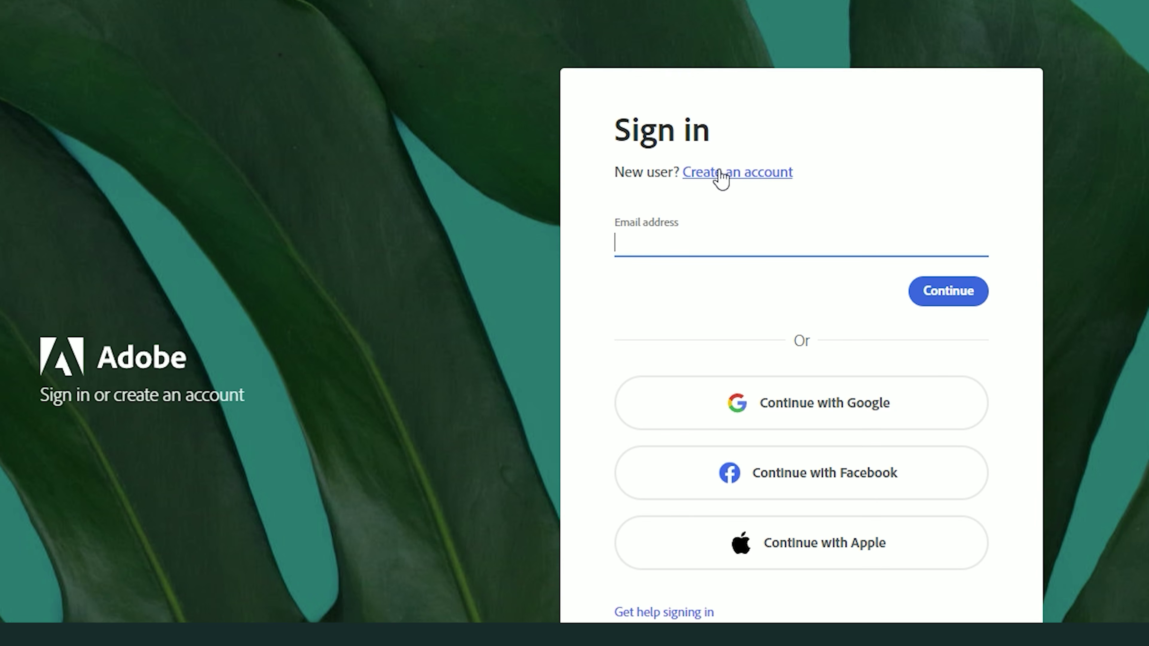
pyautogui.click(732, 184)
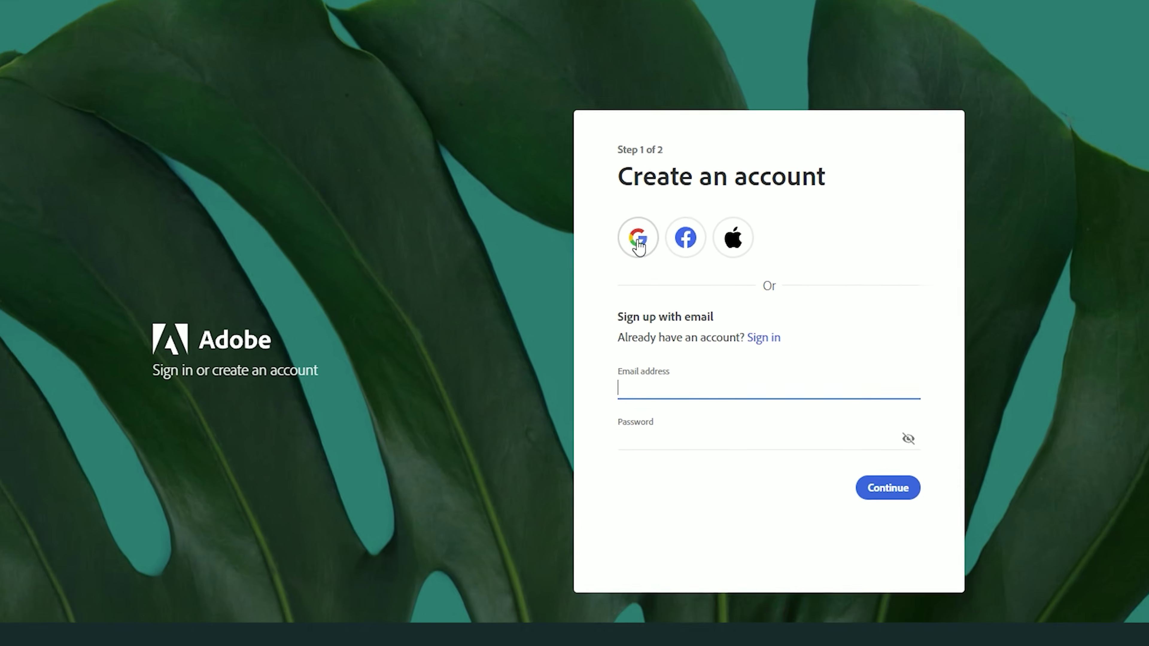
pyautogui.click(638, 243)
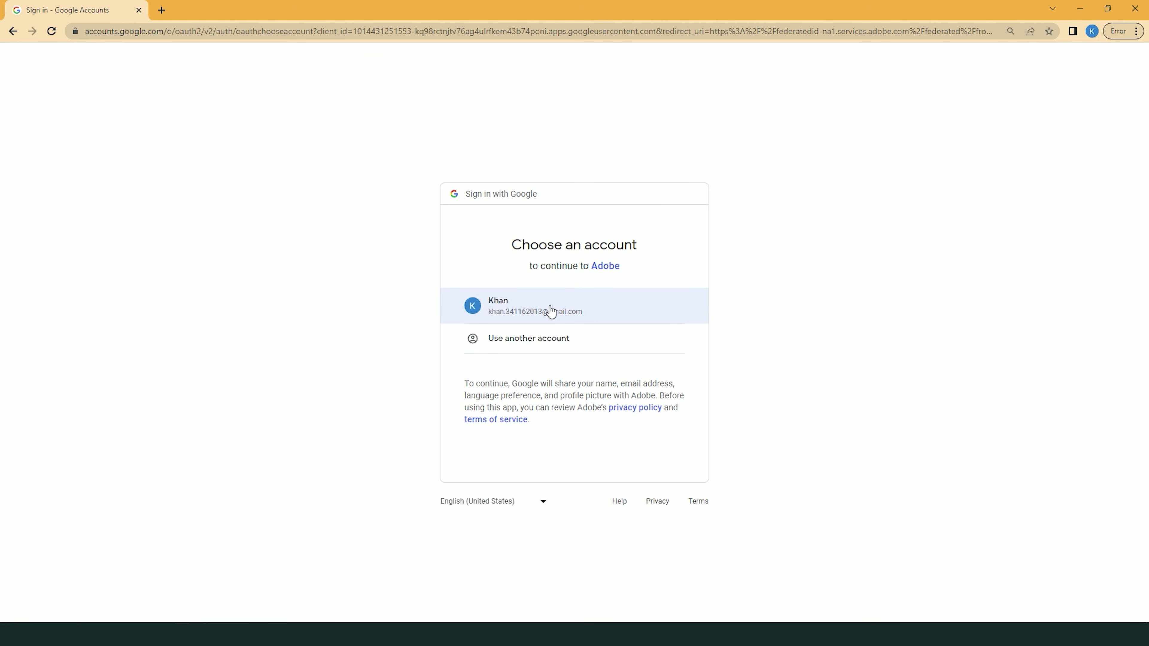
pyautogui.click(550, 307)
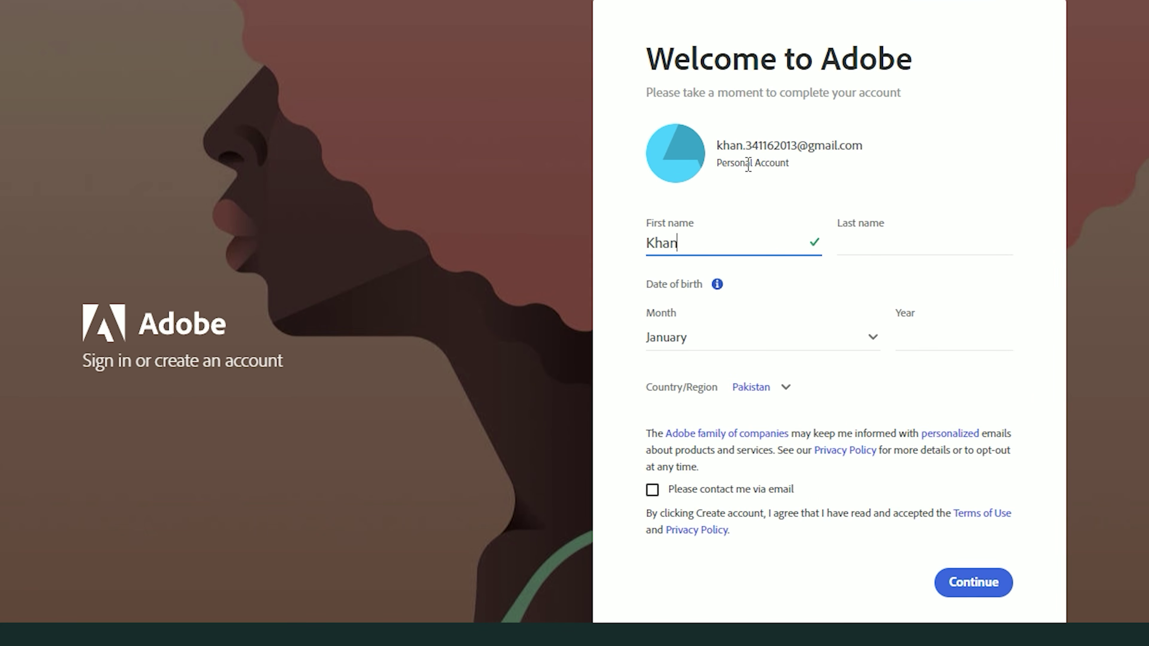
# Fill in the last name and the date of birth in the Adobe account form
pyautogui.click(888, 245)
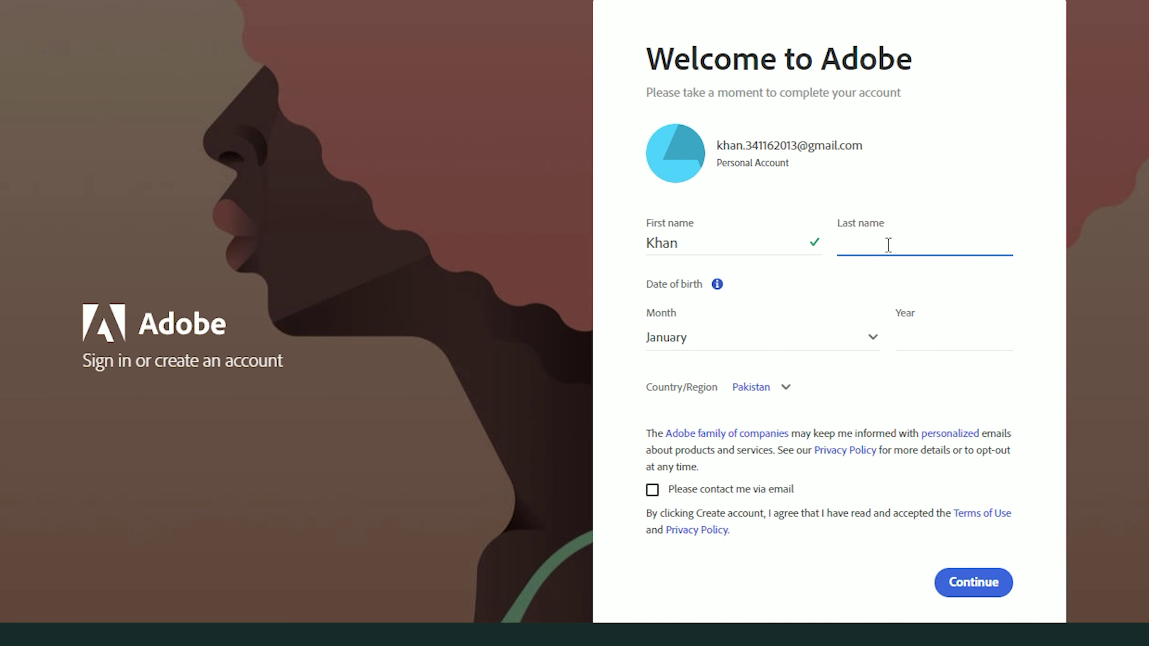
pyautogui.write('khan')
pyautogui.click(710, 344)
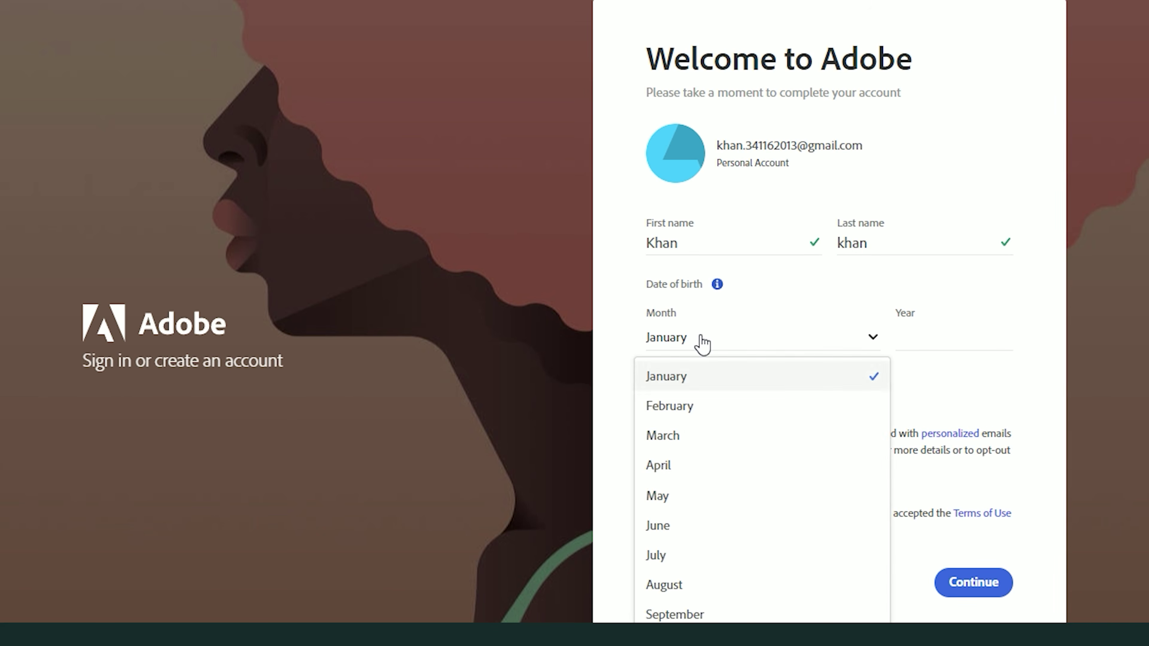
pyautogui.click(879, 346)
pyautogui.click(948, 341)
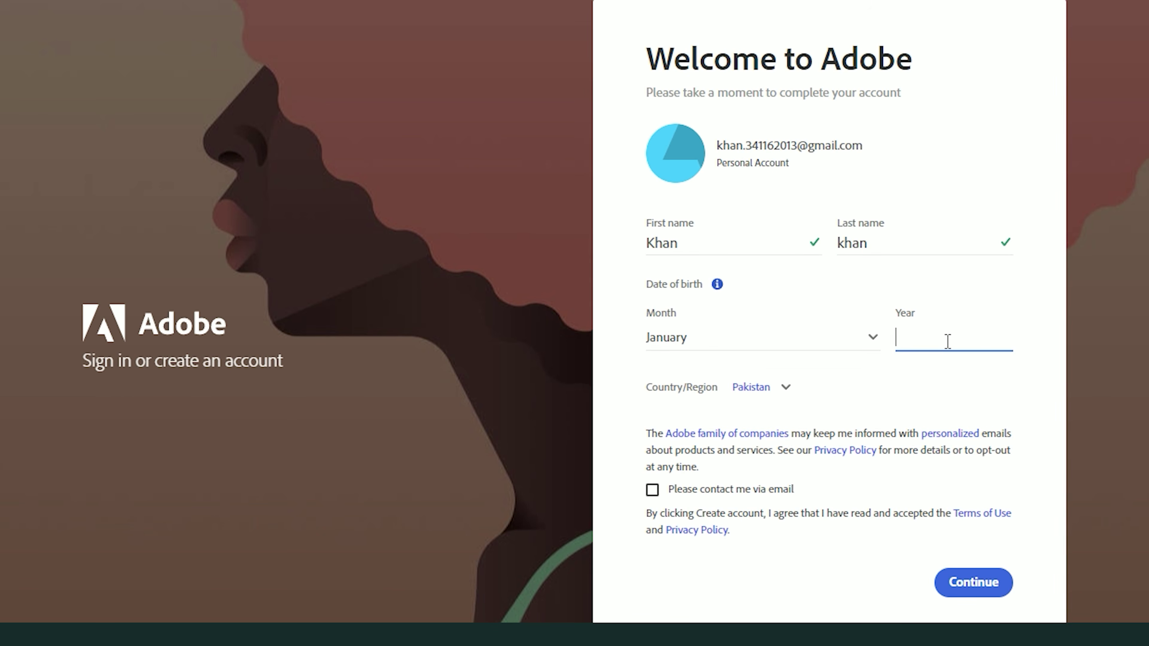
pyautogui.write('1993')
pyautogui.click(905, 386)
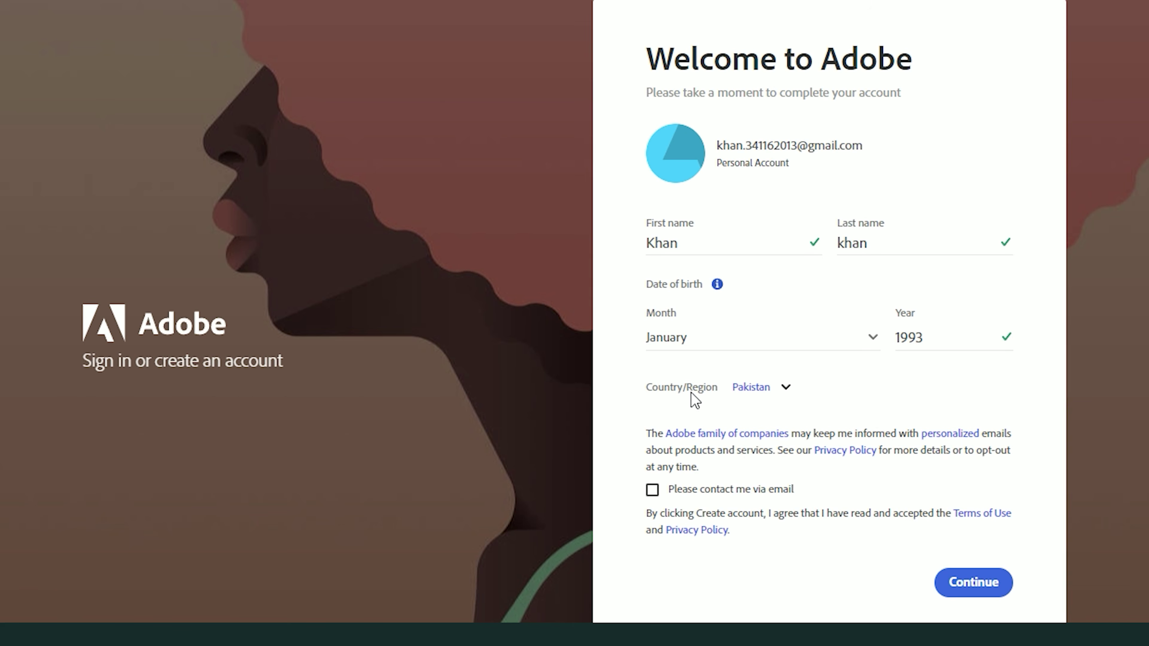
# Set the account's country to United States and submit the form to complete the Adobe account
pyautogui.click(786, 396)
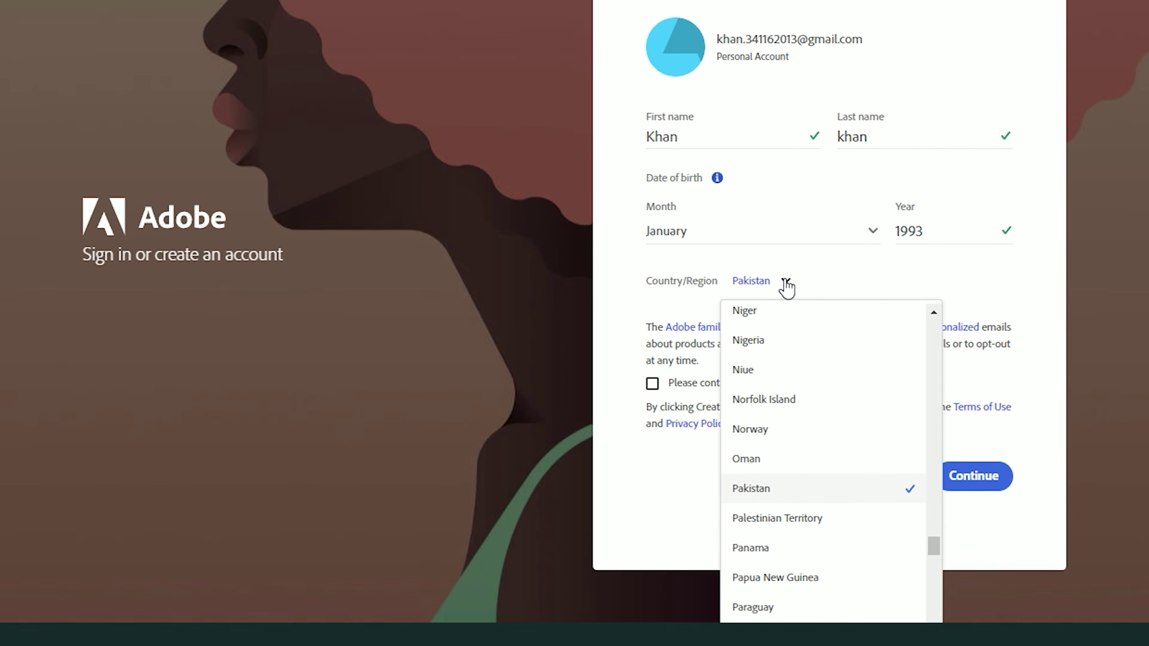
pyautogui.press('u')
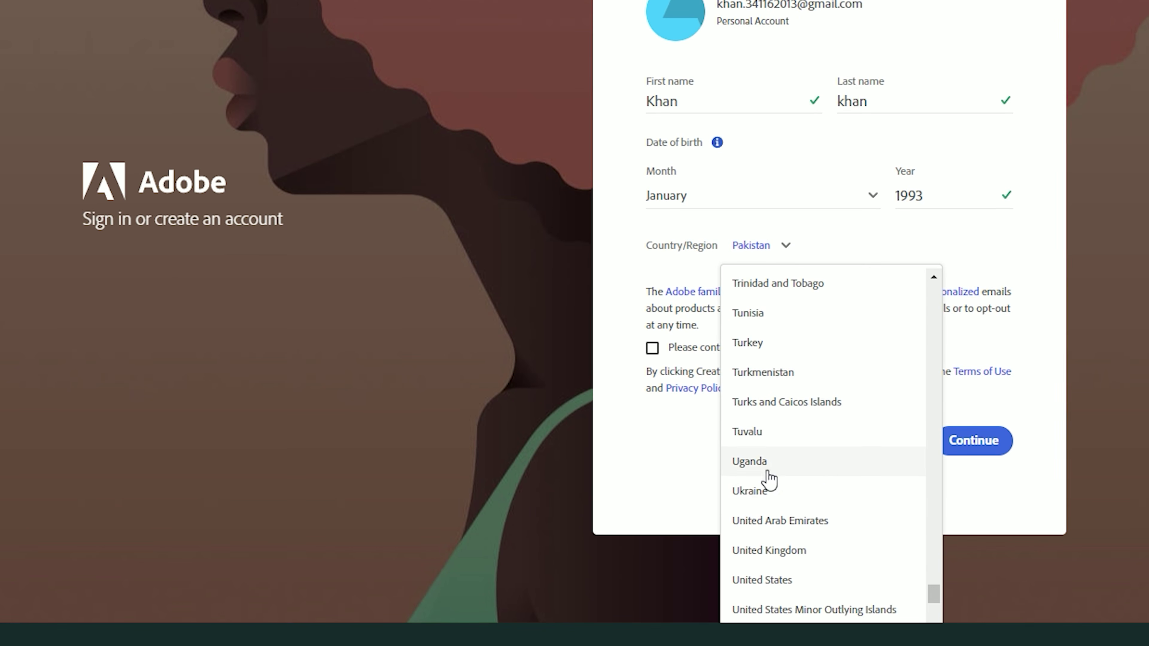
pyautogui.click(799, 599)
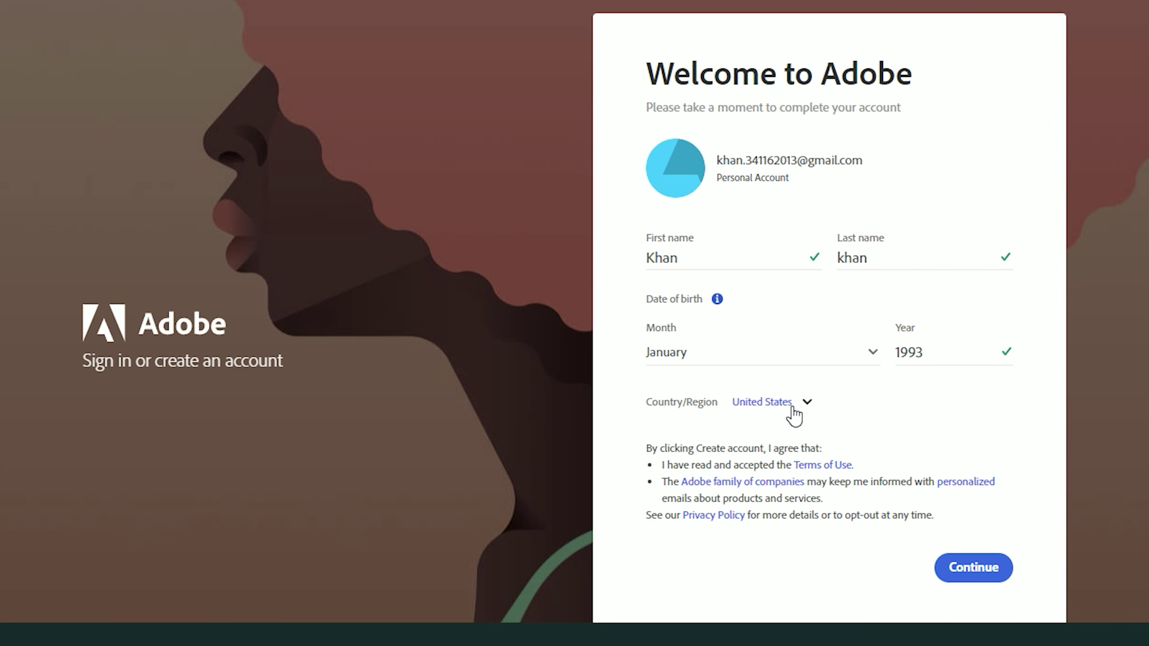
pyautogui.click(980, 576)
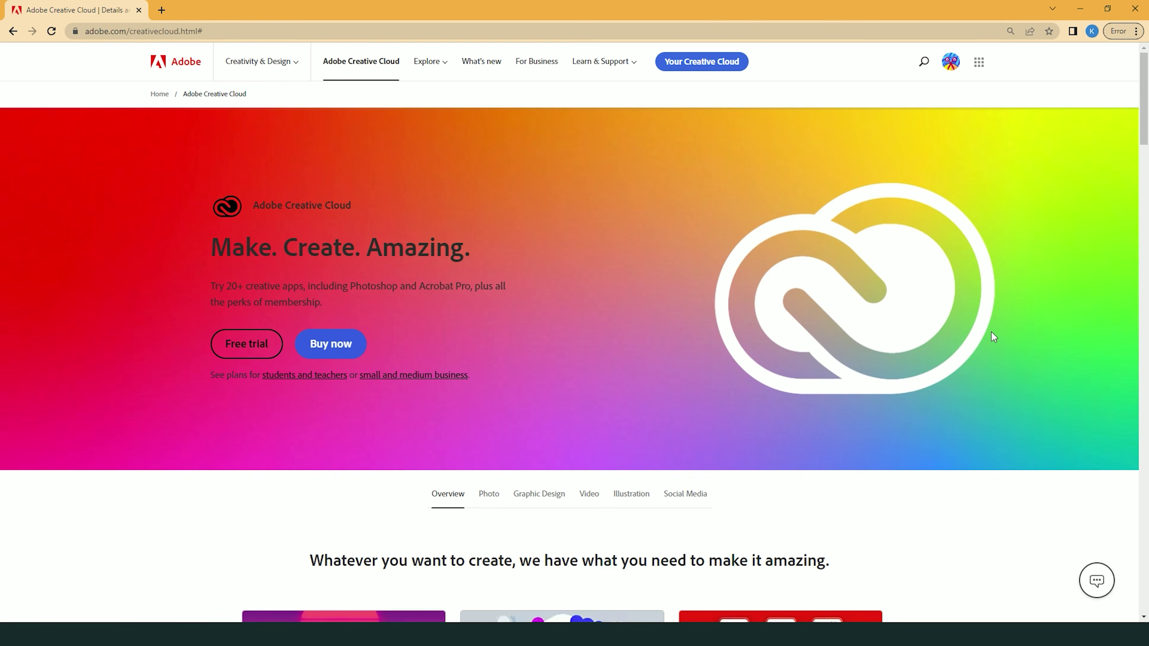
# Choose the Teams free trial of Creative Cloud All Apps, review its trial terms, and continue to the business trial sign-up
pyautogui.click(243, 346)
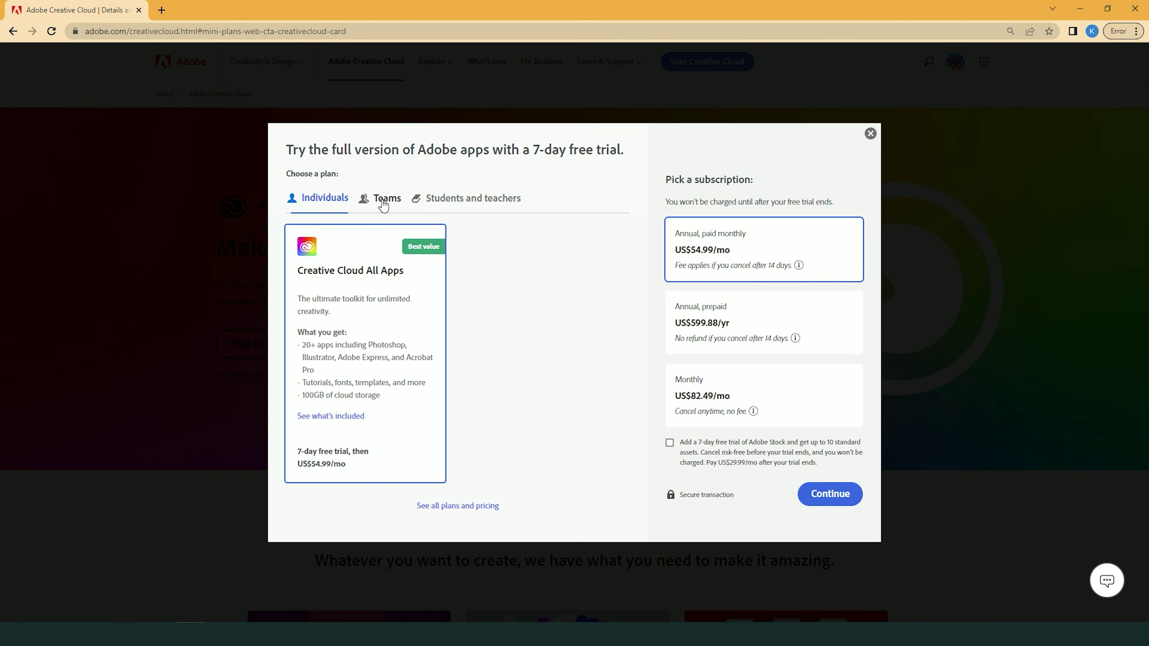
pyautogui.click(383, 203)
pyautogui.scroll(-1, 406, 410)
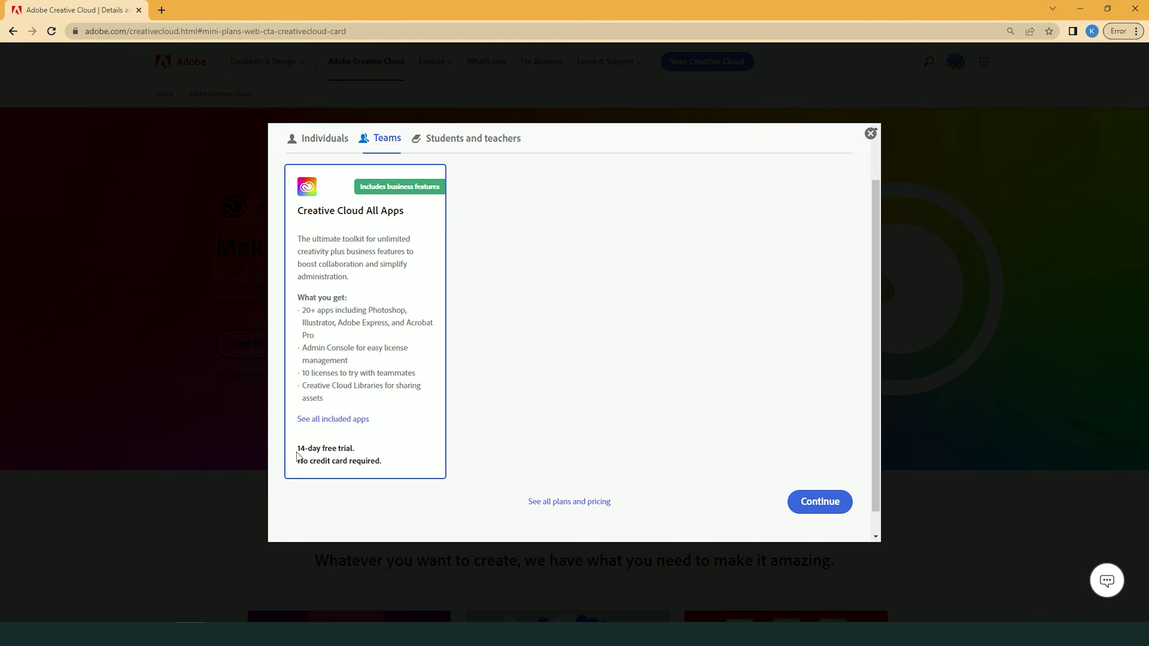
pyautogui.moveTo(301, 447); pyautogui.dragTo(348, 453)
pyautogui.click(392, 439)
pyautogui.moveTo(306, 462); pyautogui.dragTo(349, 462)
pyautogui.click(374, 462)
pyautogui.scroll(-3, 817, 507)
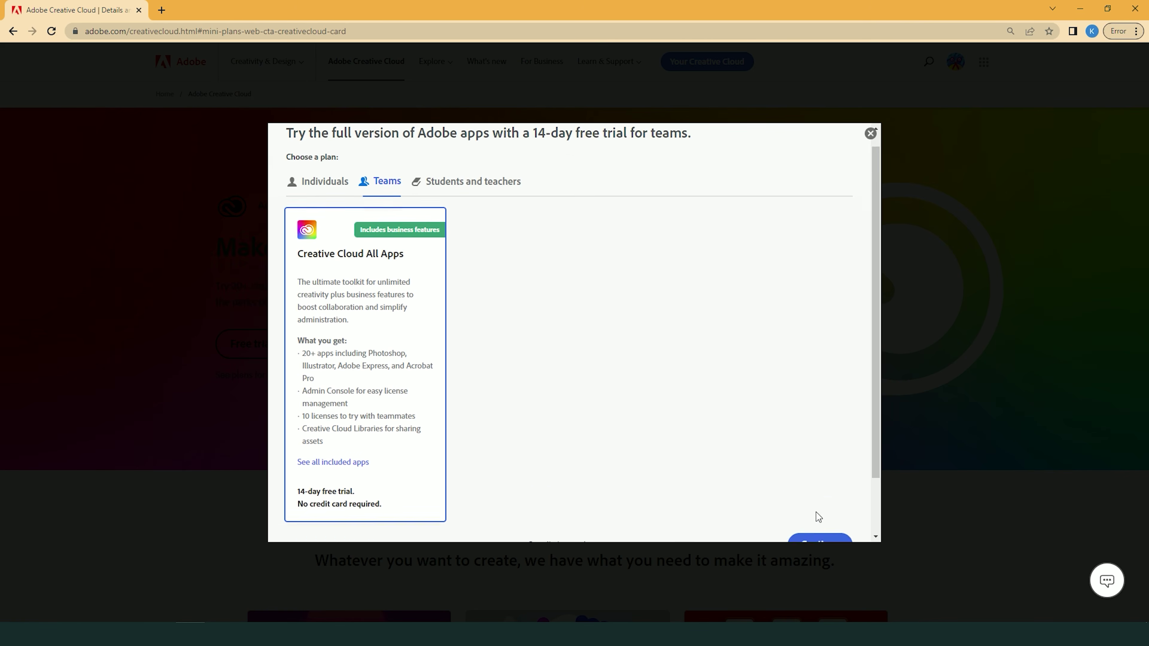
pyautogui.click(819, 480)
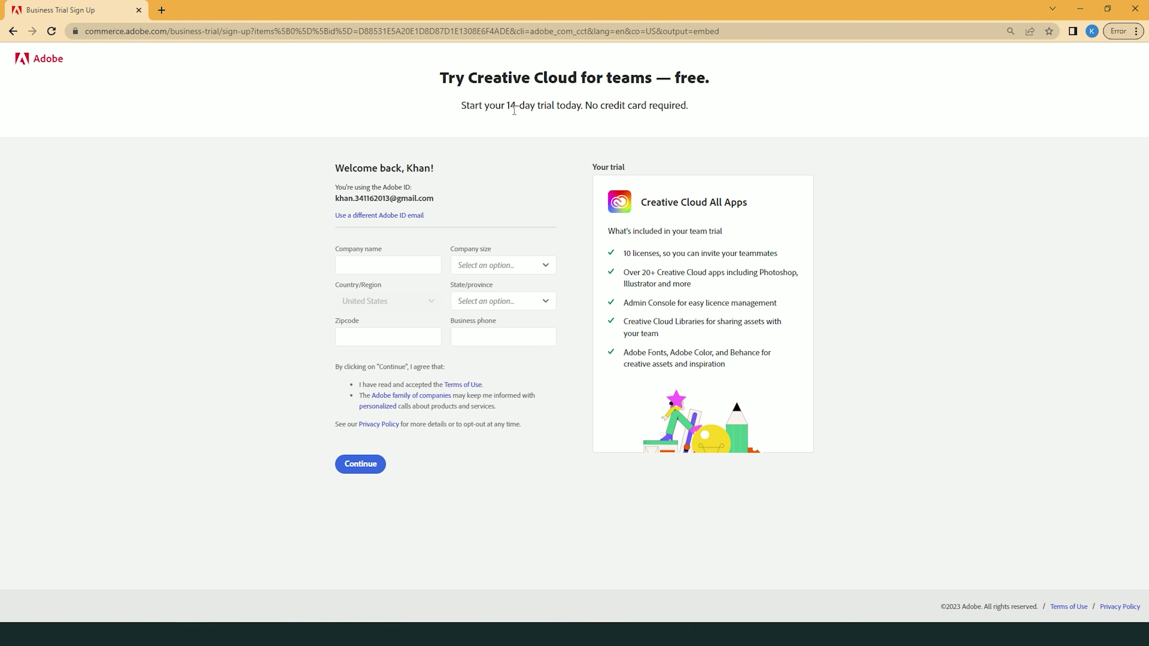
# Fill in the trial form with company name webzone, company size 1-9 and state California
pyautogui.click(397, 270)
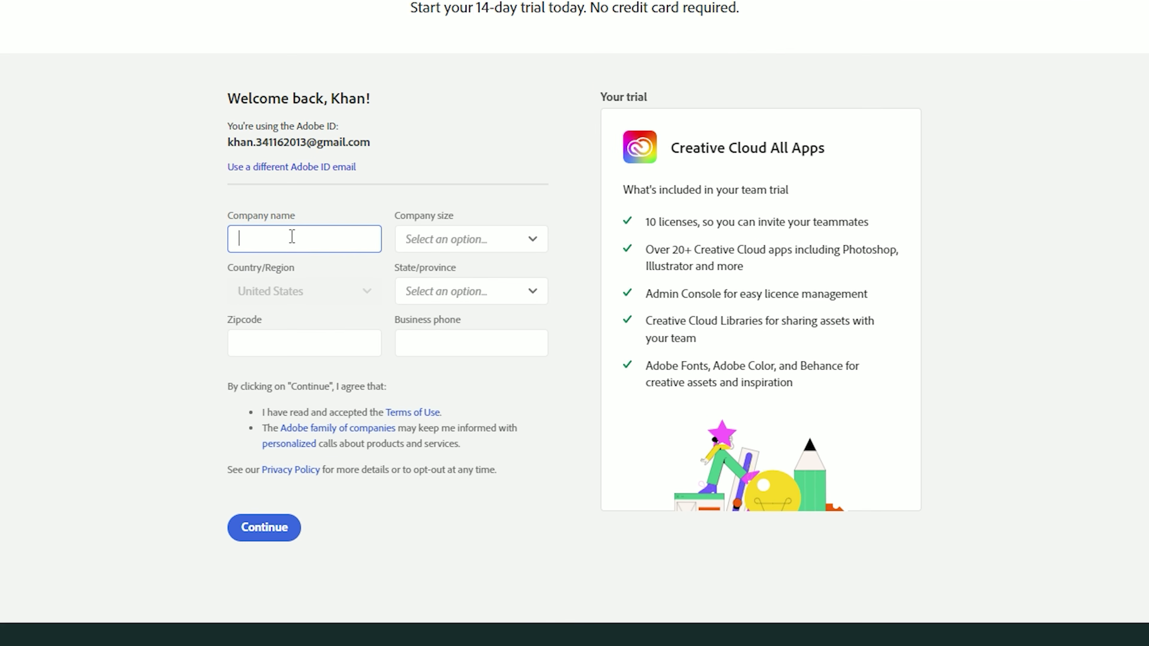
pyautogui.write('webzone')
pyautogui.click(436, 244)
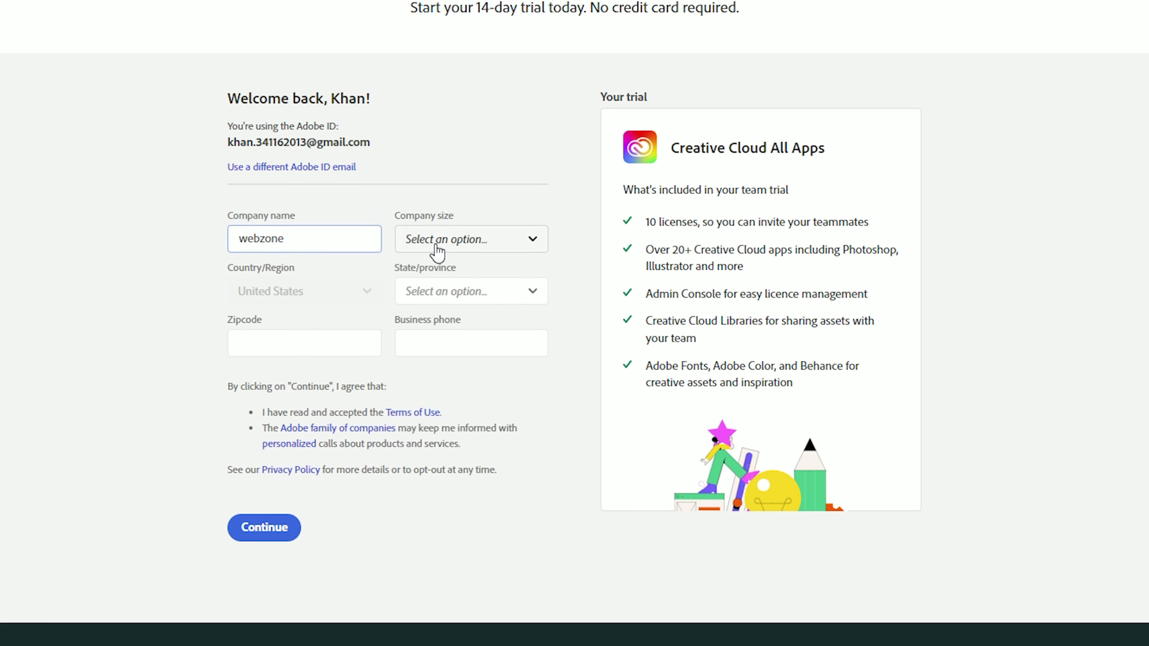
pyautogui.click(429, 278)
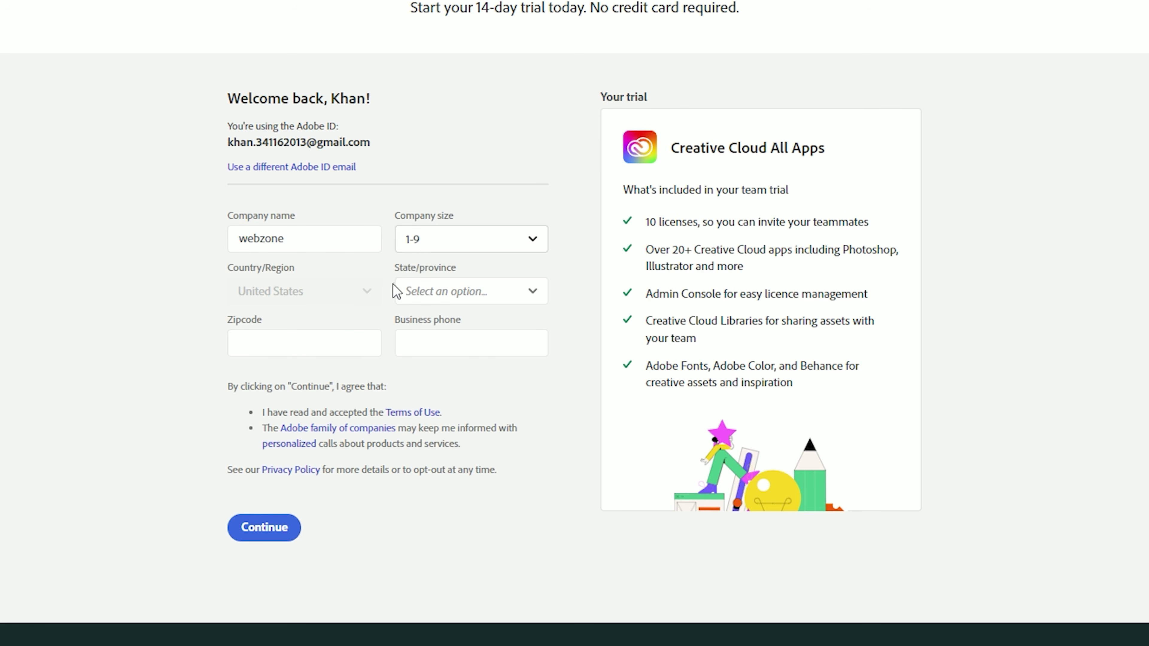
pyautogui.click(450, 297)
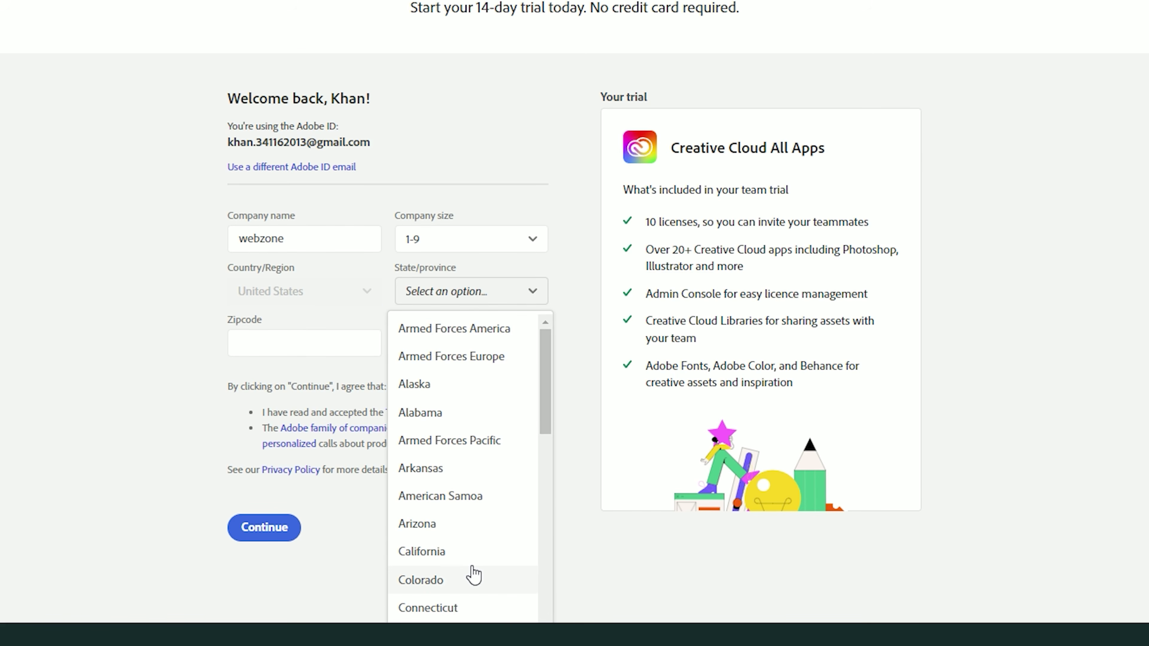
pyautogui.click(438, 555)
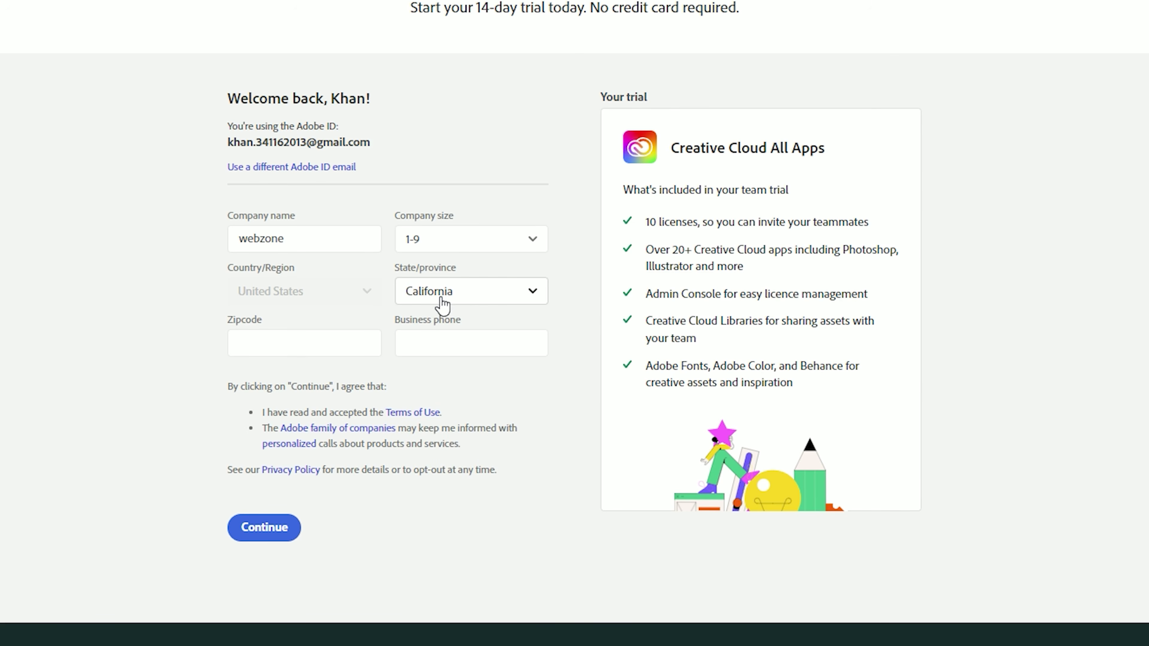
# Search the web for California zip codes in a new tab and enter 94565 as the zip code in the trial form
pyautogui.click(264, 343)
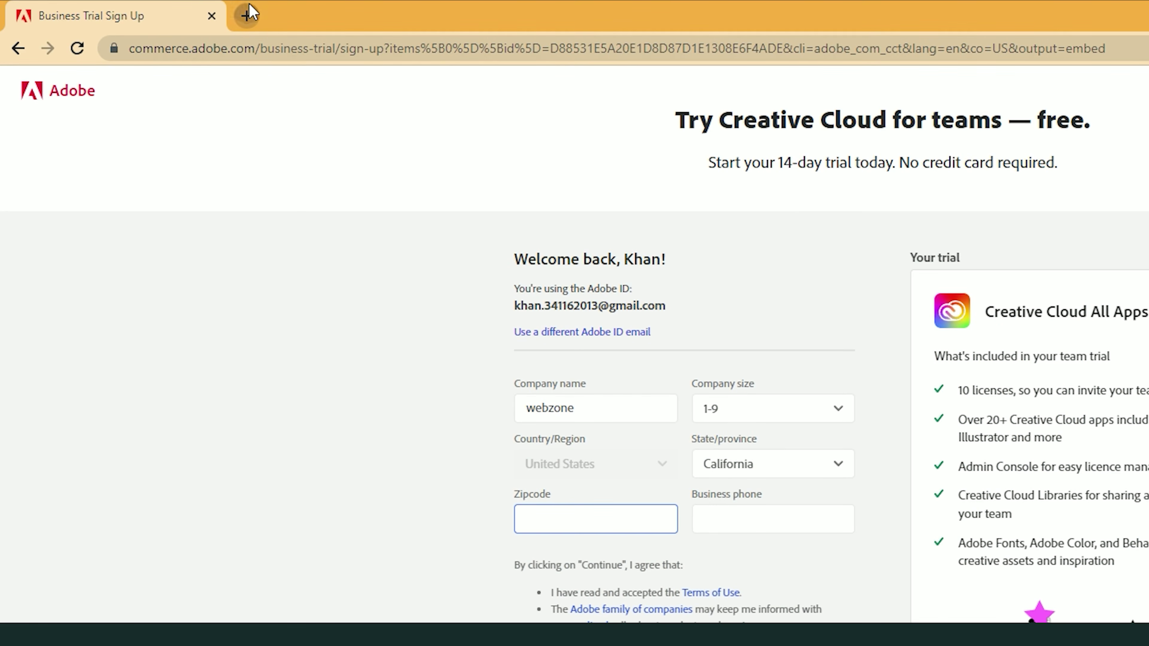
pyautogui.click(248, 14)
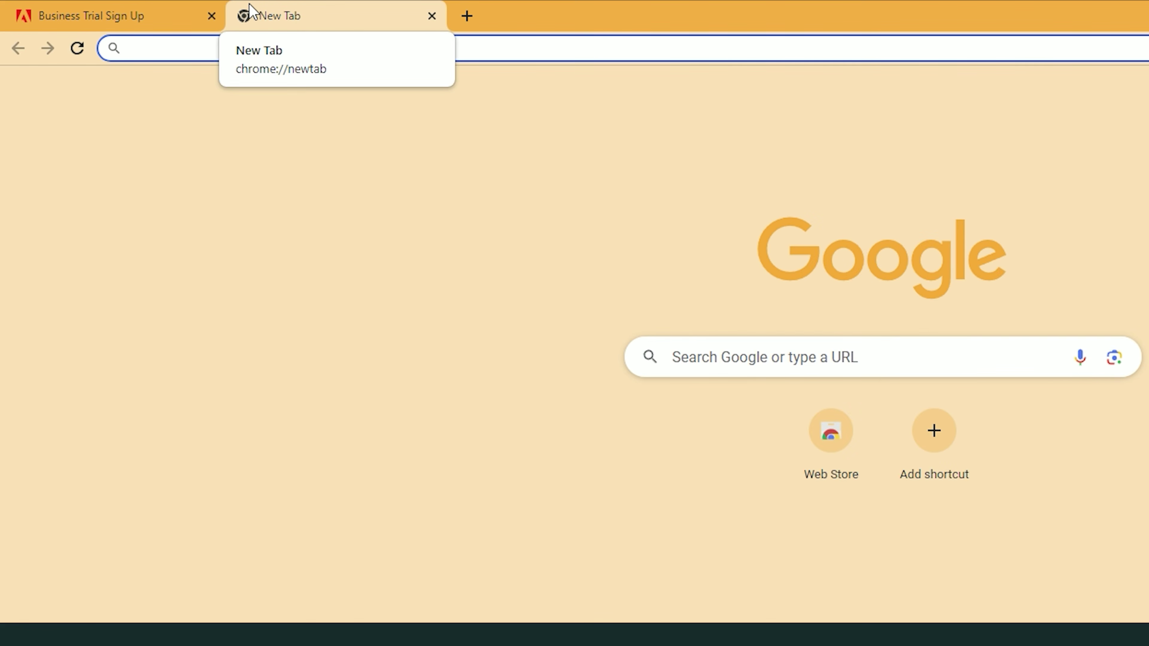
pyautogui.write('claforni')
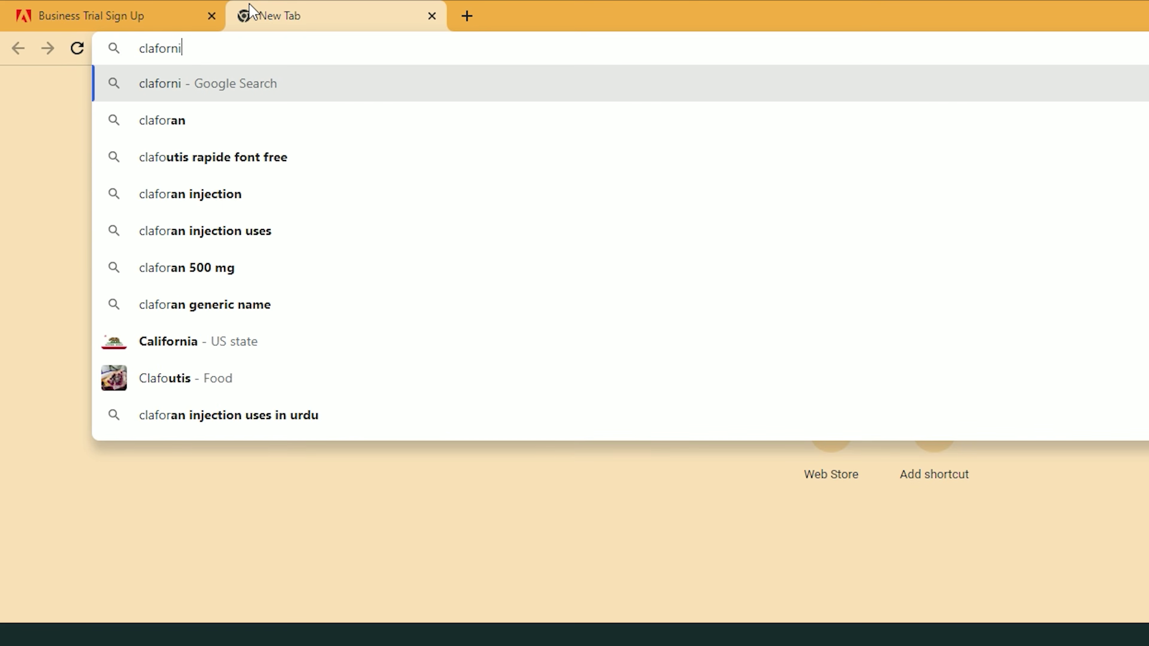
pyautogui.write('a zip code')
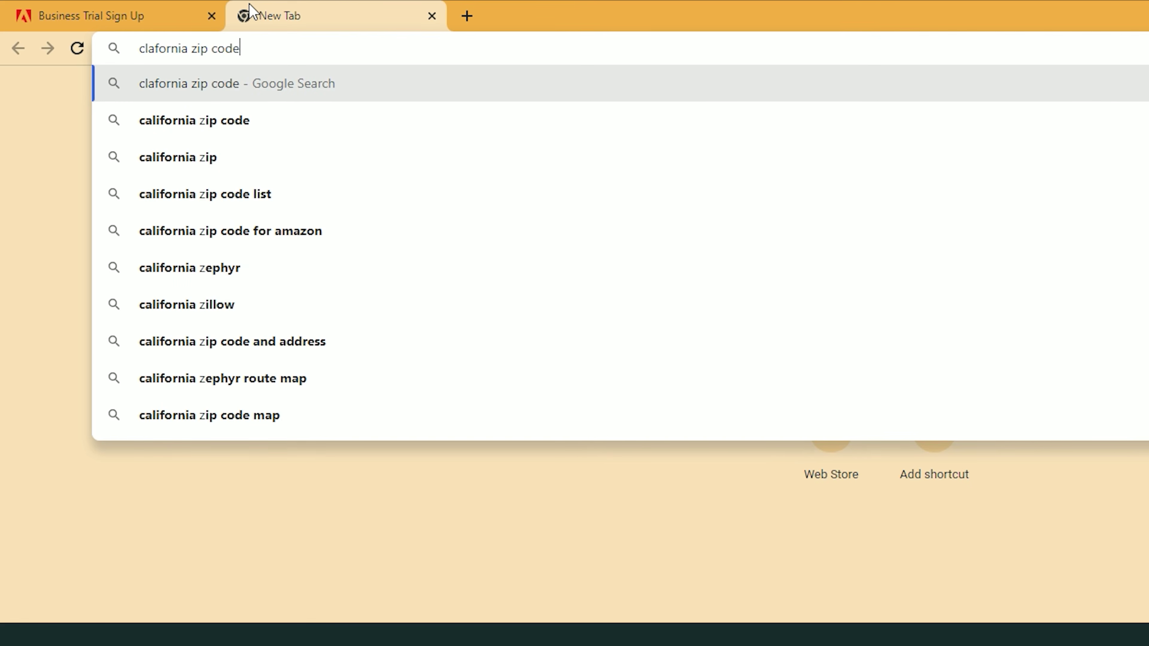
pyautogui.press('Return')
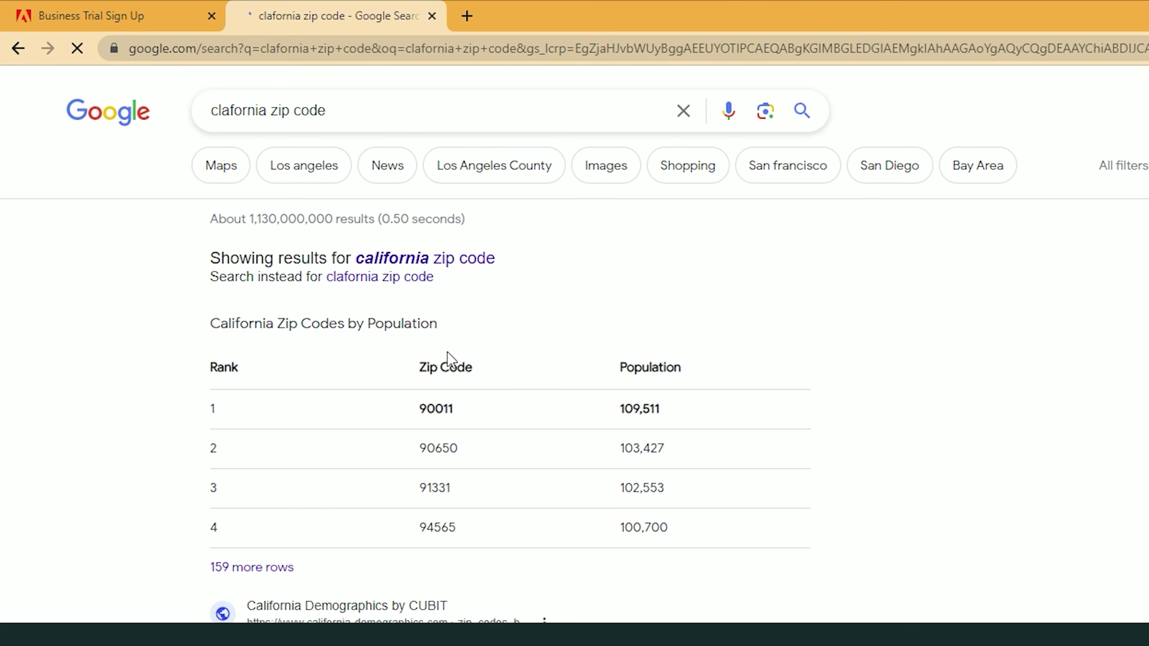
pyautogui.doubleClick(444, 525)
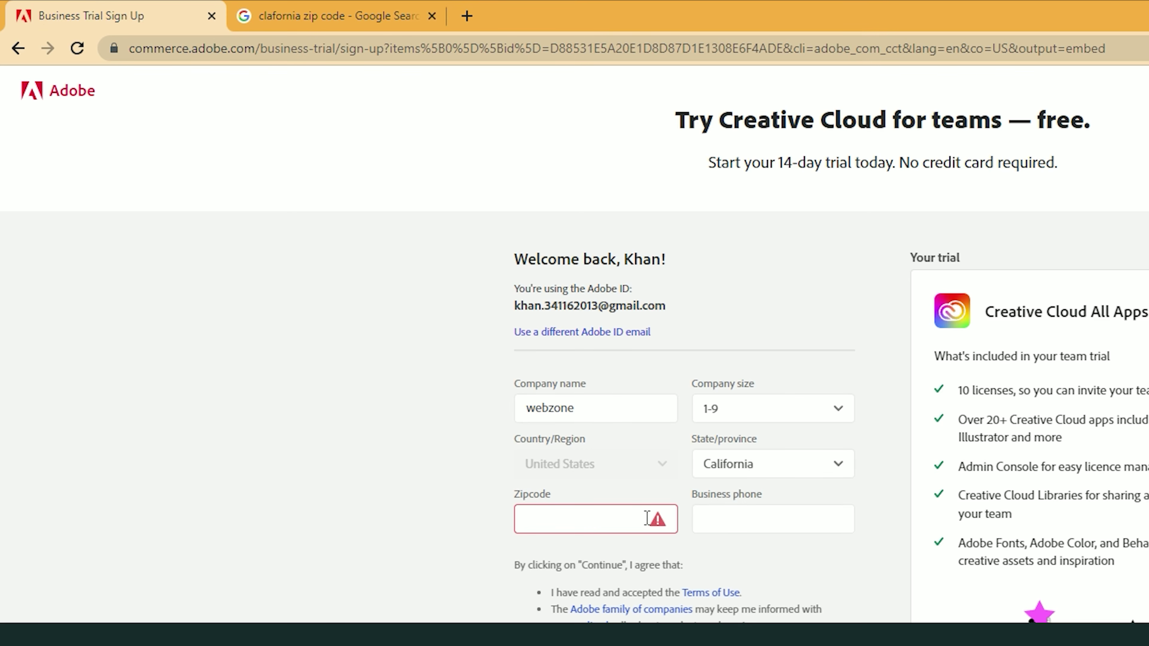
pyautogui.write('94565')
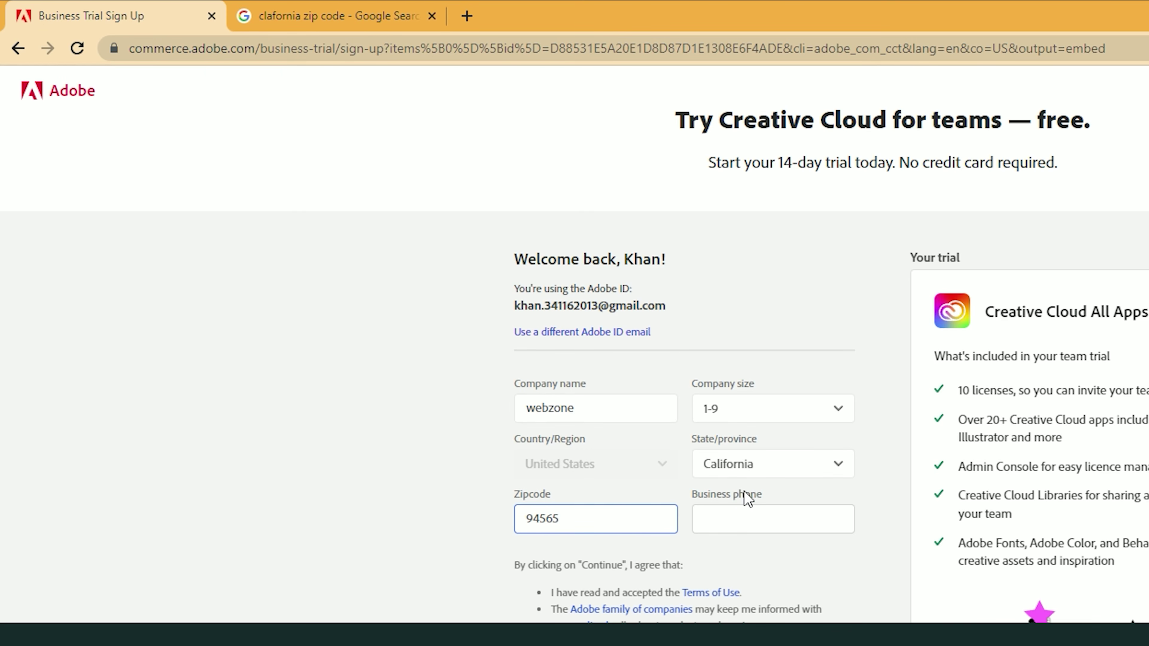
# Search the web for "usa temp number" and open the Temp Number site's result in a separate tab
pyautogui.click(704, 509)
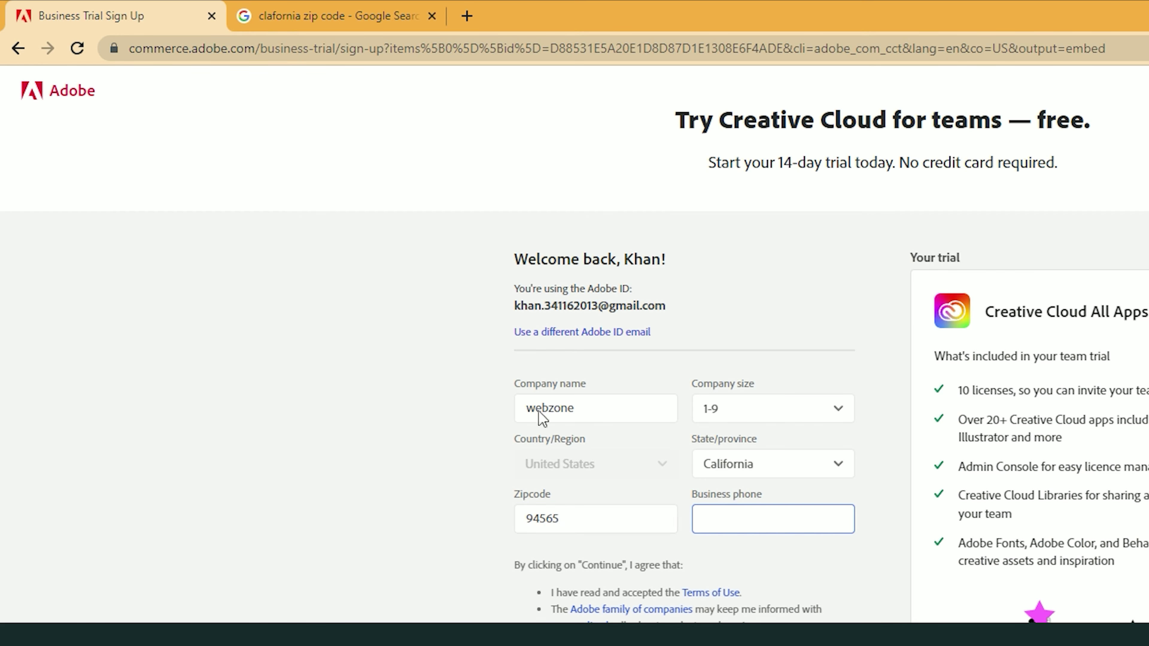
pyautogui.click(467, 15)
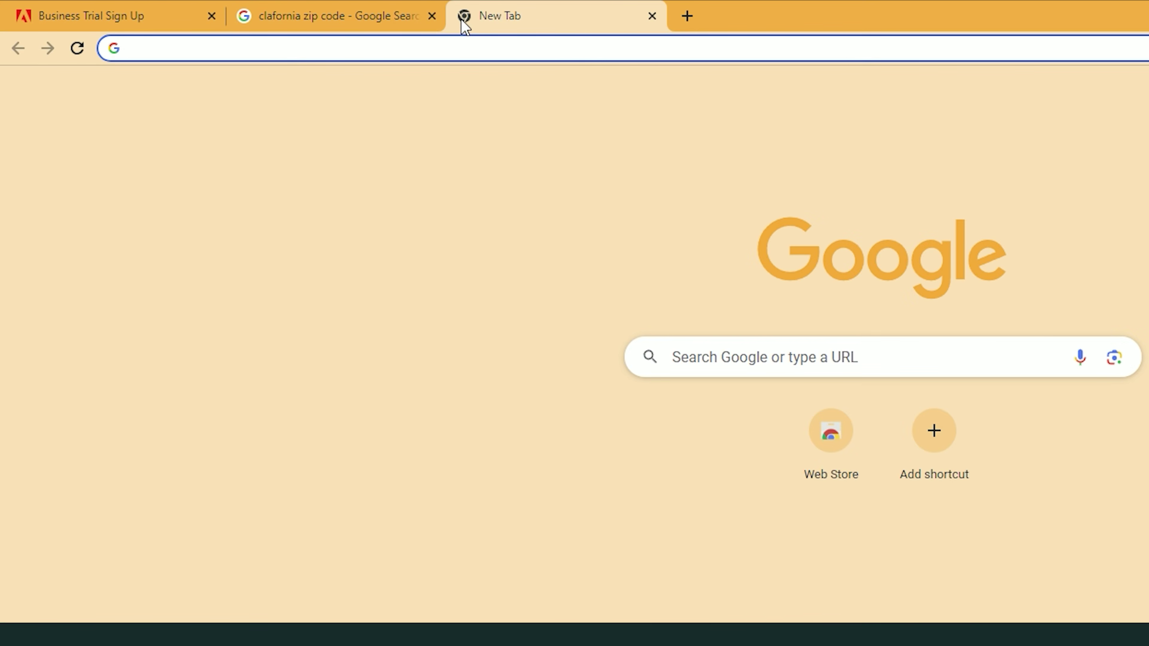
pyautogui.write('usa t')
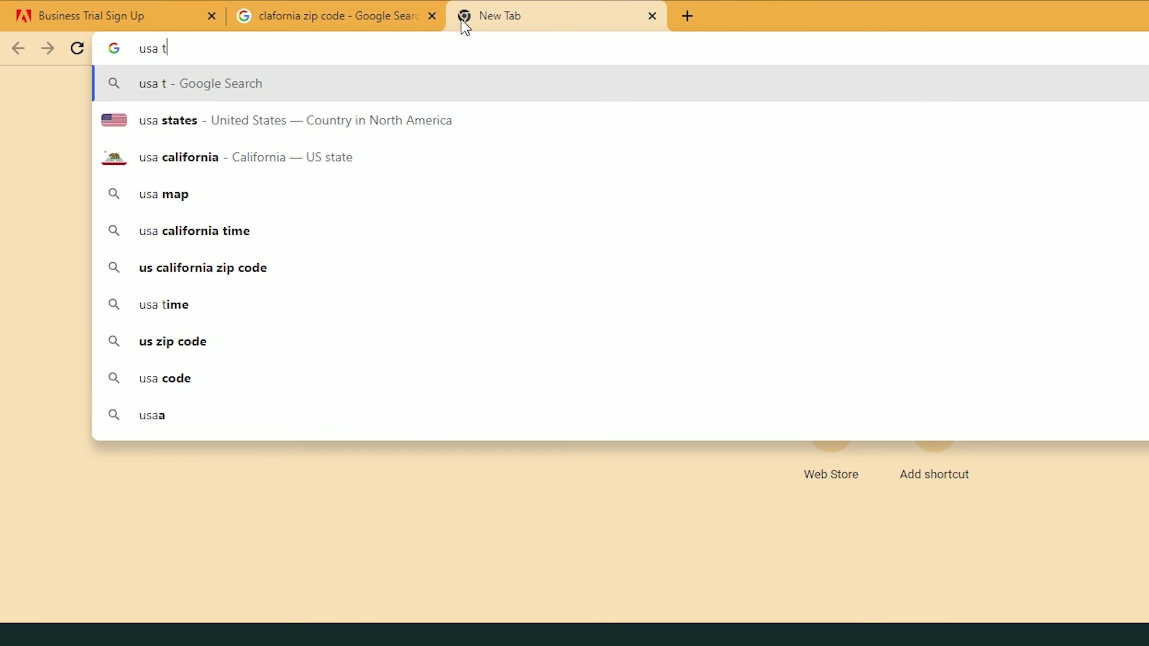
pyautogui.write('emp ')
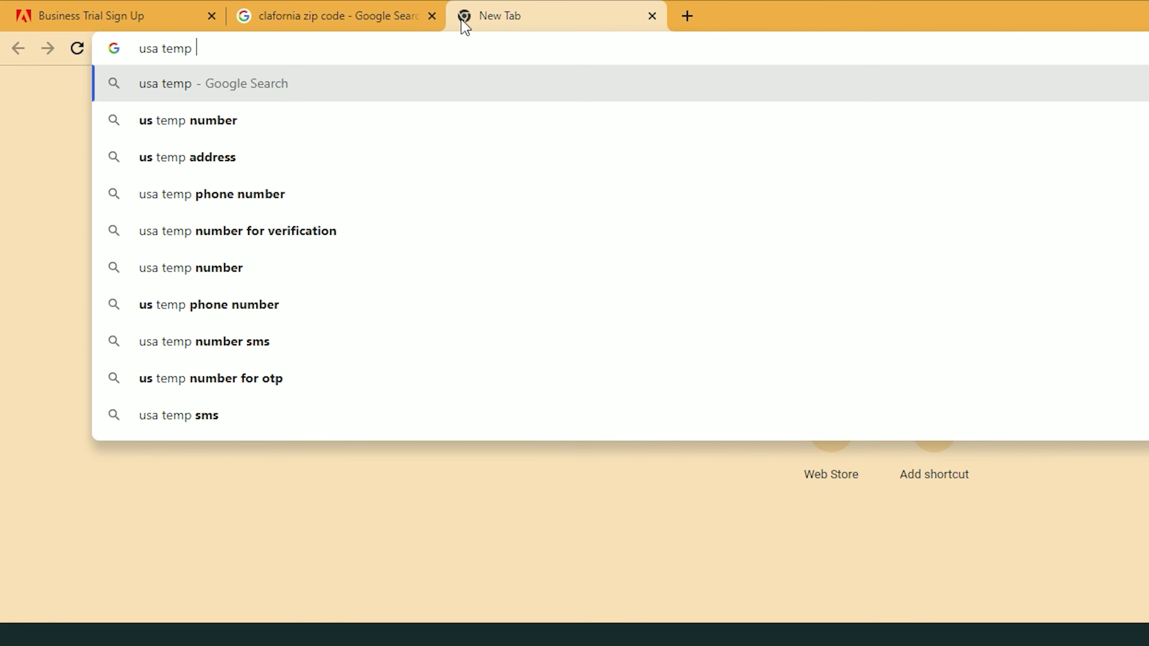
pyautogui.write('number')
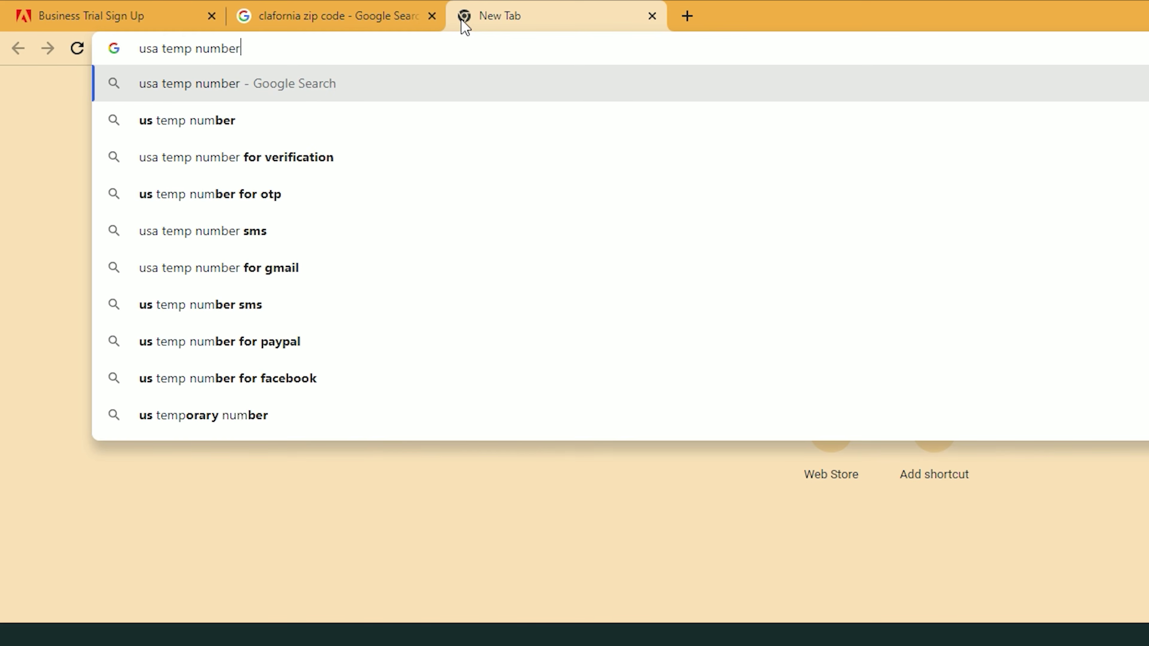
pyautogui.press('Return')
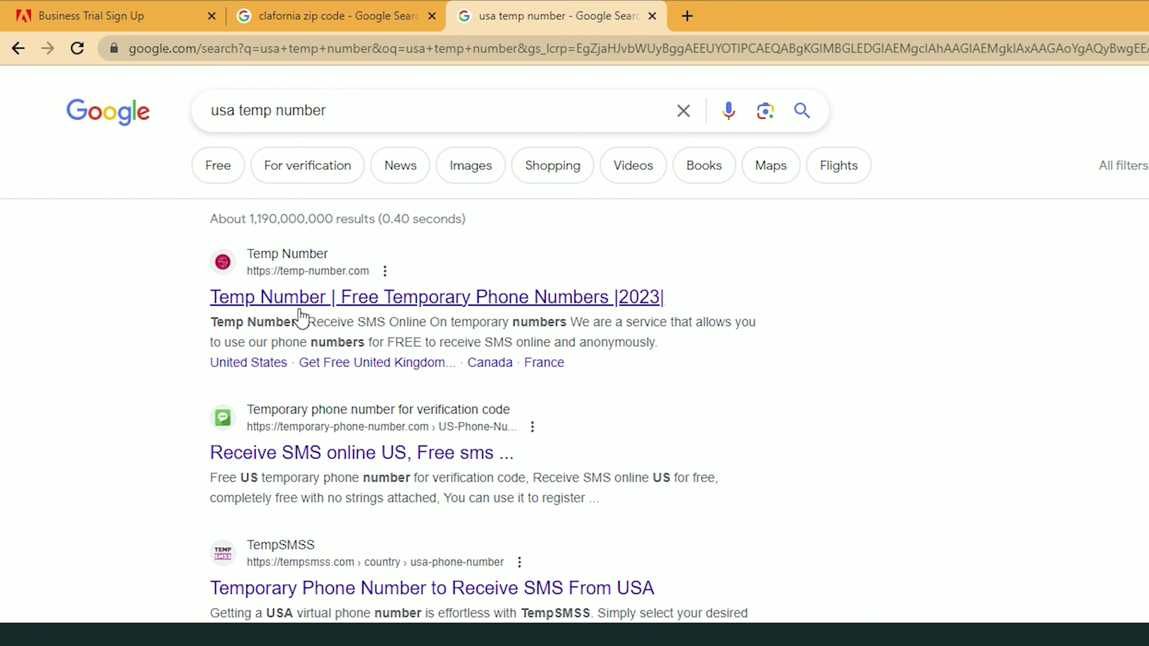
pyautogui.rightClick(292, 286)
pyautogui.click(362, 300)
pyautogui.hotkey('ctrl', 'Tab')
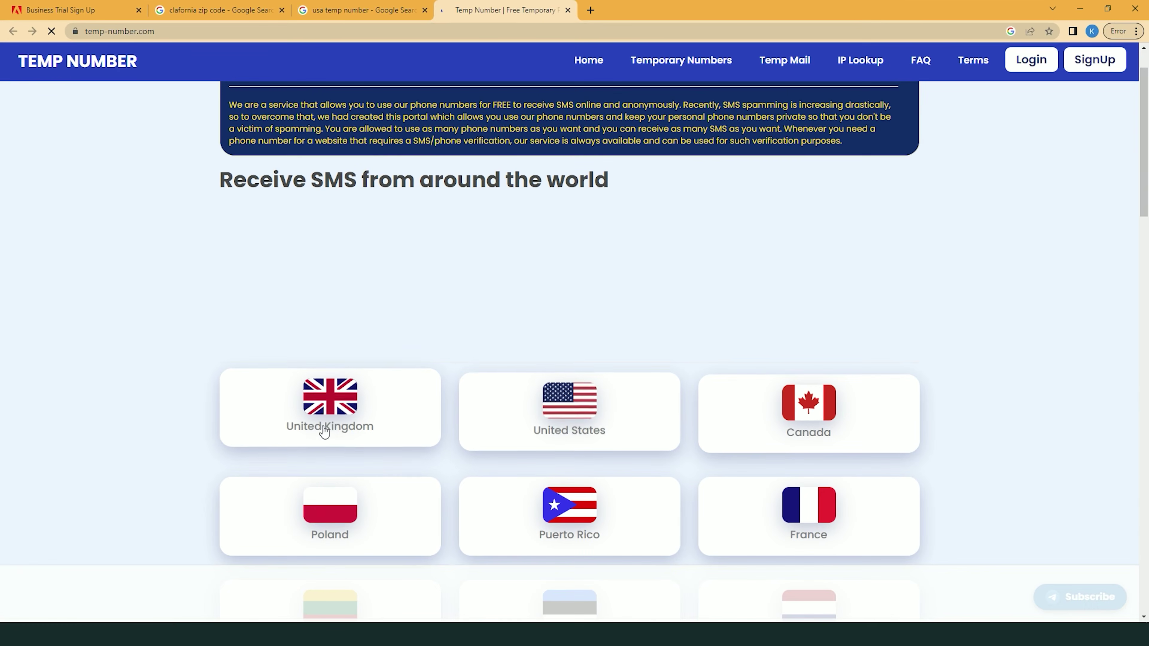
# Open the United States numbers on the Temp Number site and copy the second listed phone number
pyautogui.scroll(-5, 580, 442)
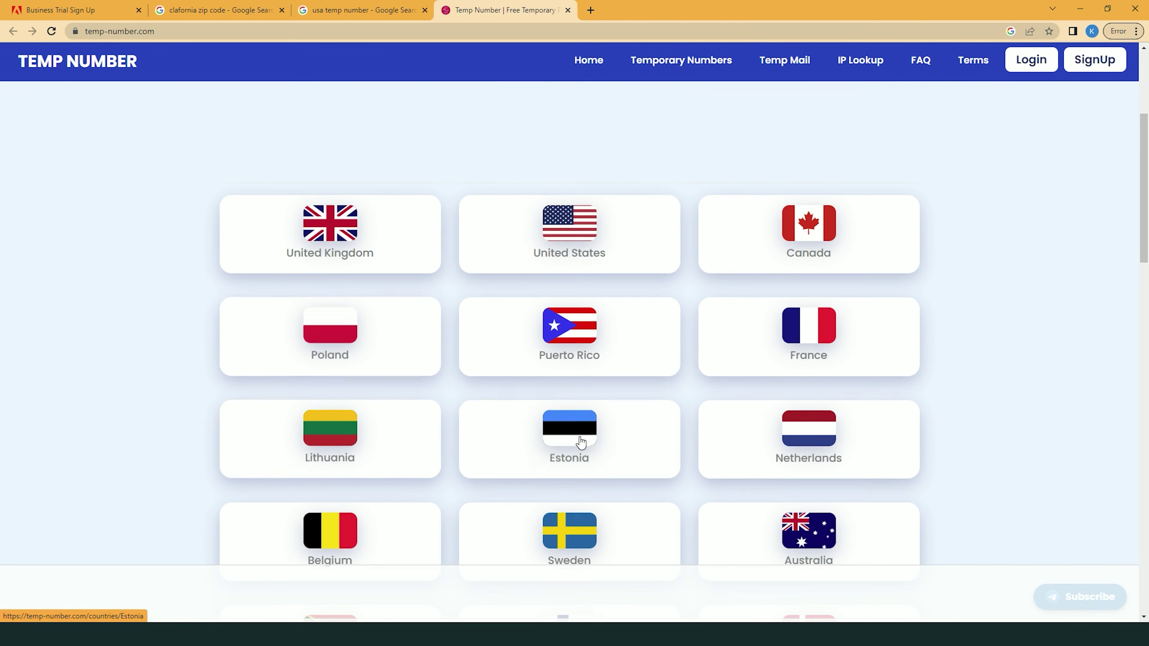
pyautogui.scroll(-5, 867, 453)
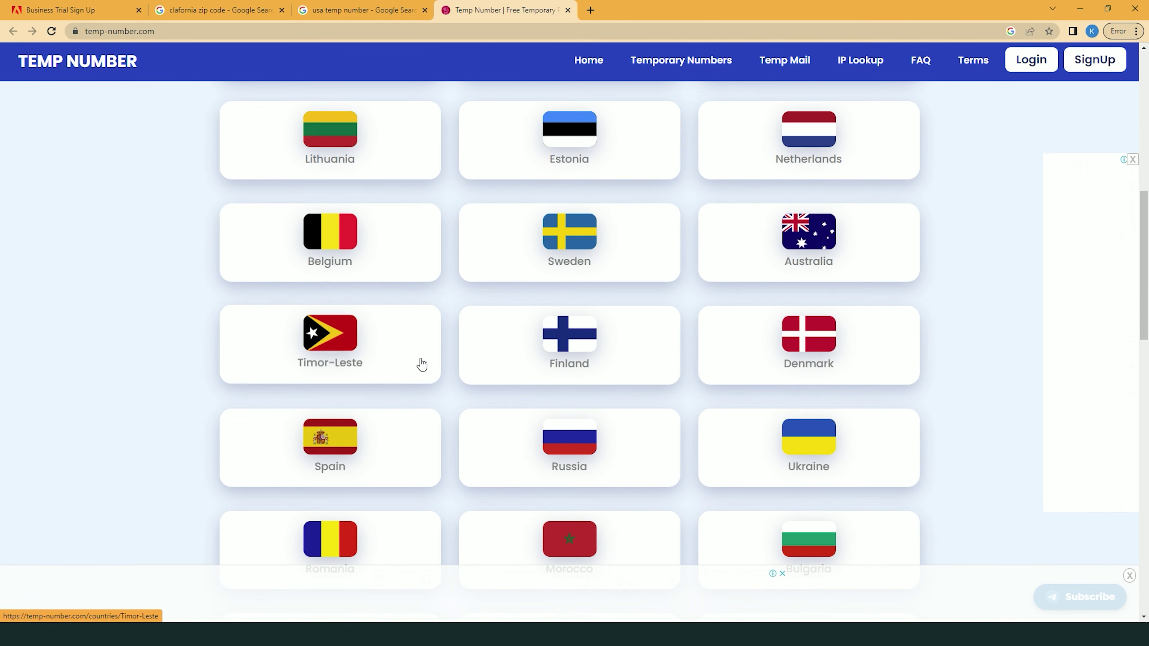
pyautogui.scroll(6, 601, 252)
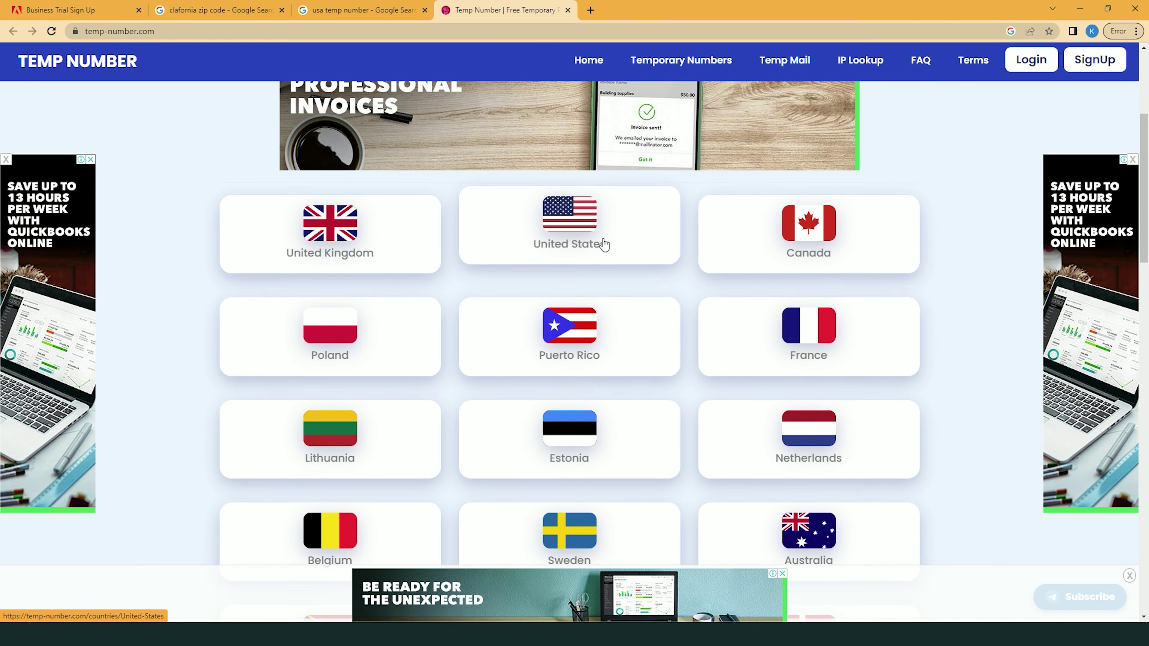
pyautogui.click(604, 246)
pyautogui.click(654, 255)
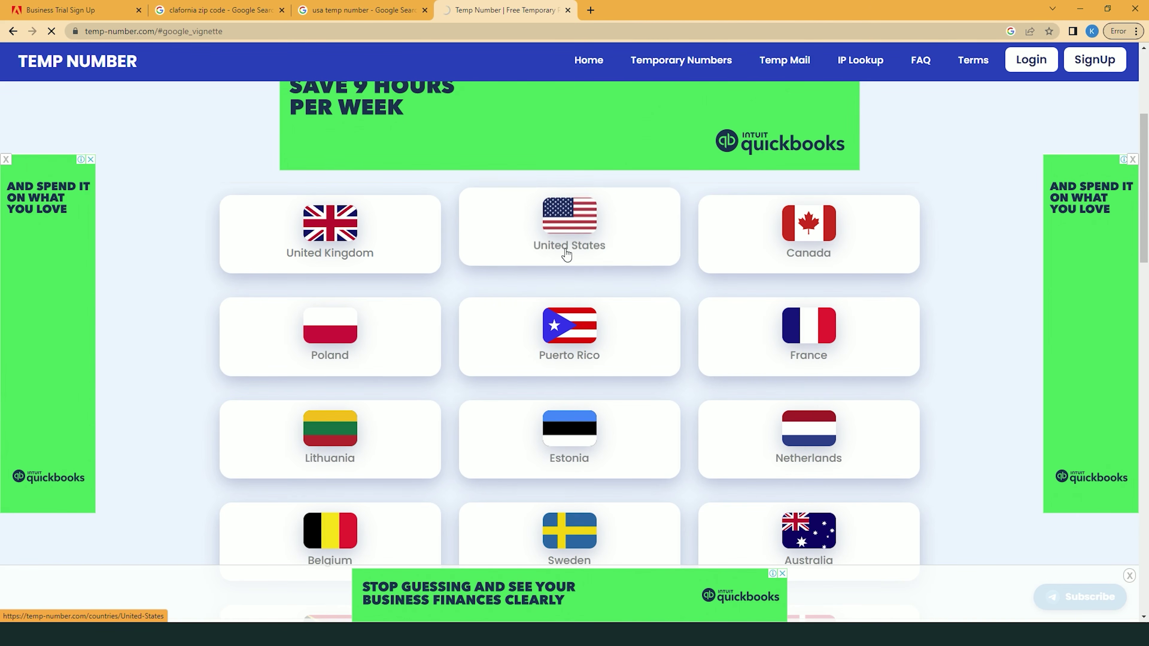
pyautogui.scroll(-5, 531, 376)
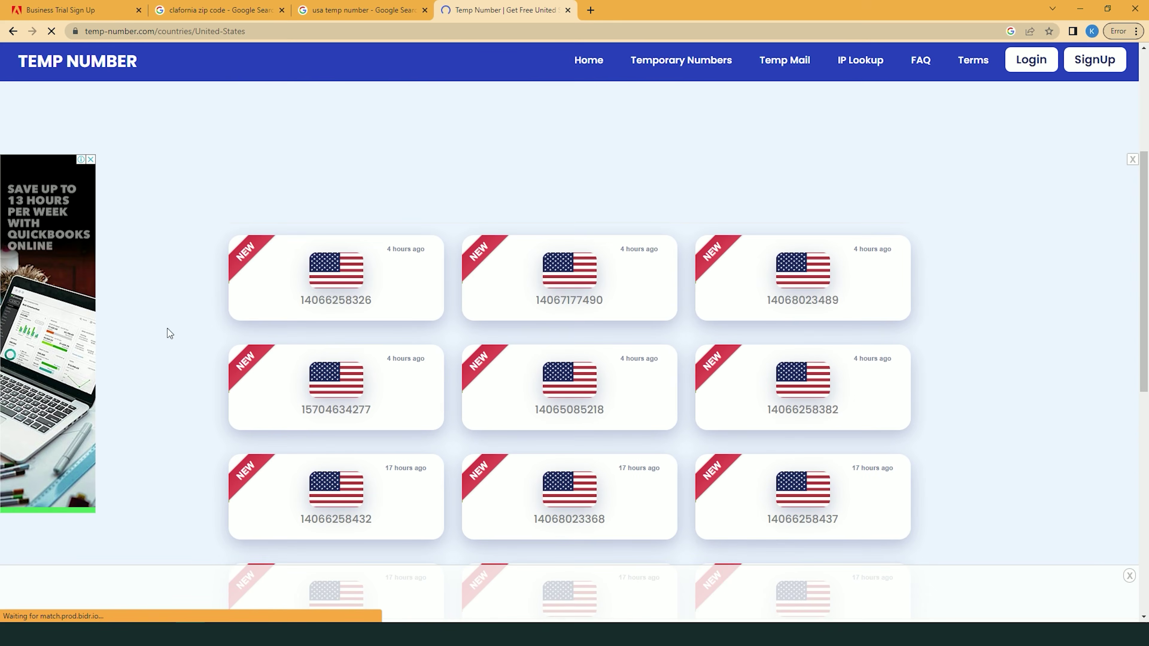
pyautogui.click(573, 284)
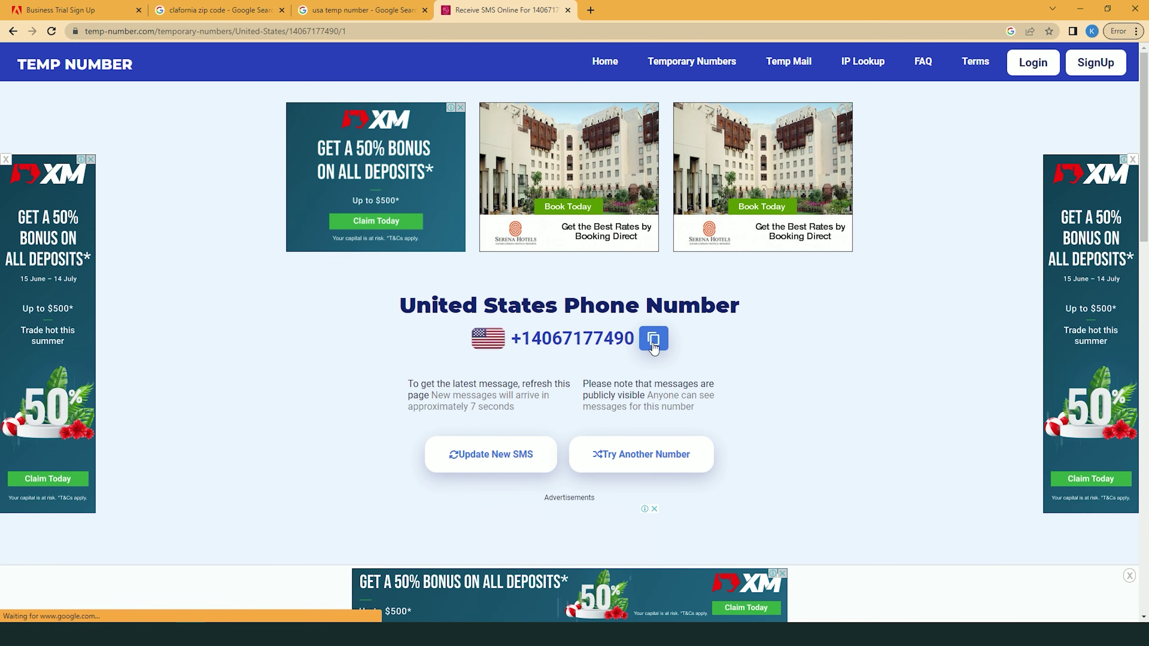
pyautogui.click(656, 342)
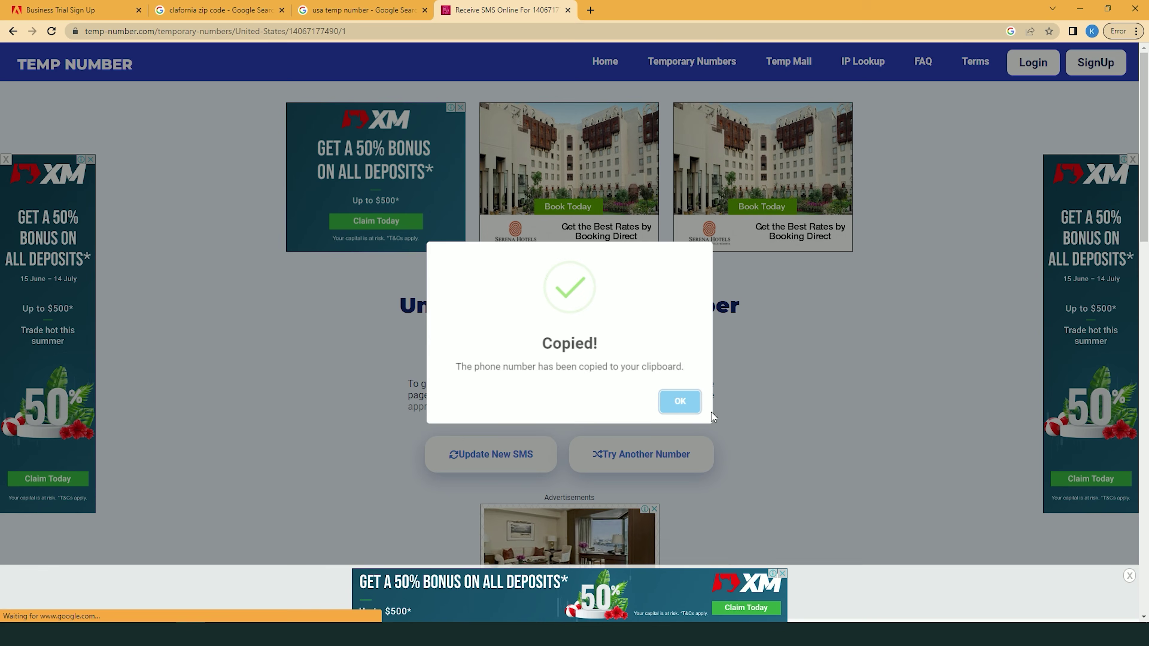
pyautogui.click(679, 402)
# Paste the copied number as the business phone in the Adobe trial form and submit the sign-up
pyautogui.click(102, 6)
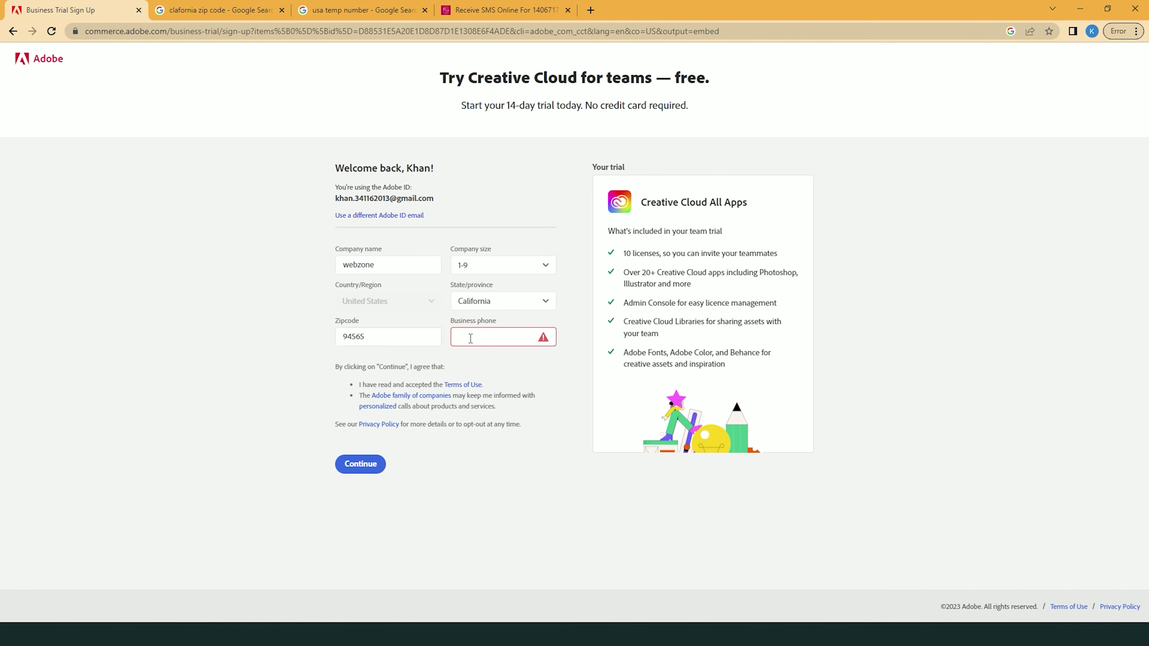
pyautogui.hotkey('ctrl', 'v')
pyautogui.click(558, 393)
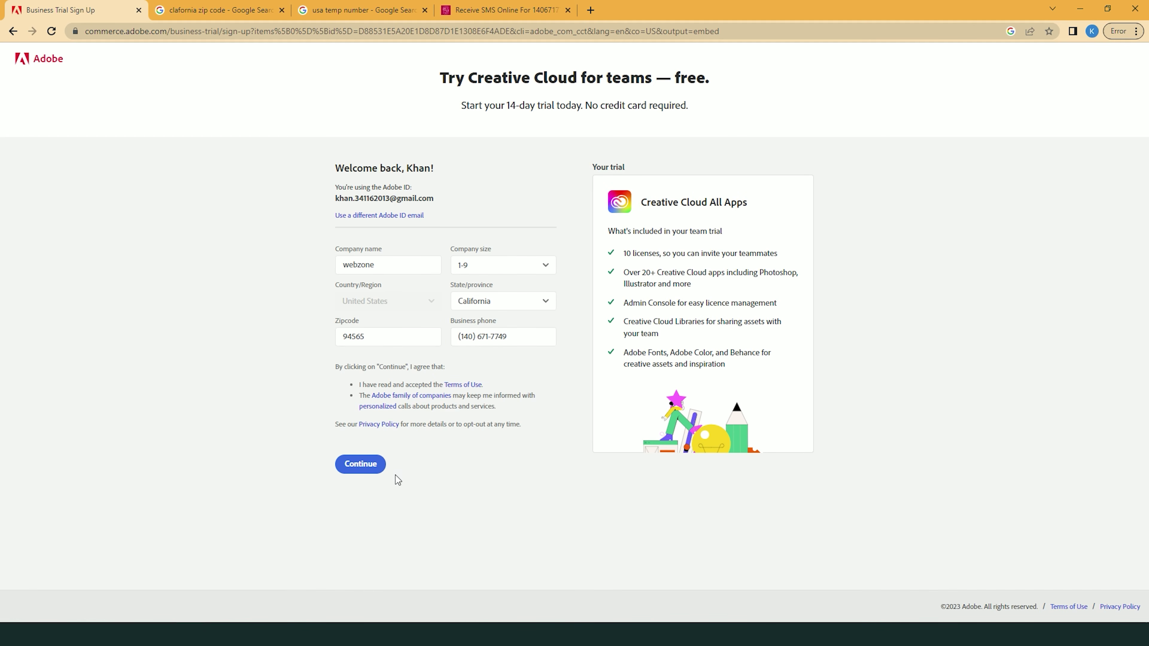
pyautogui.click(380, 469)
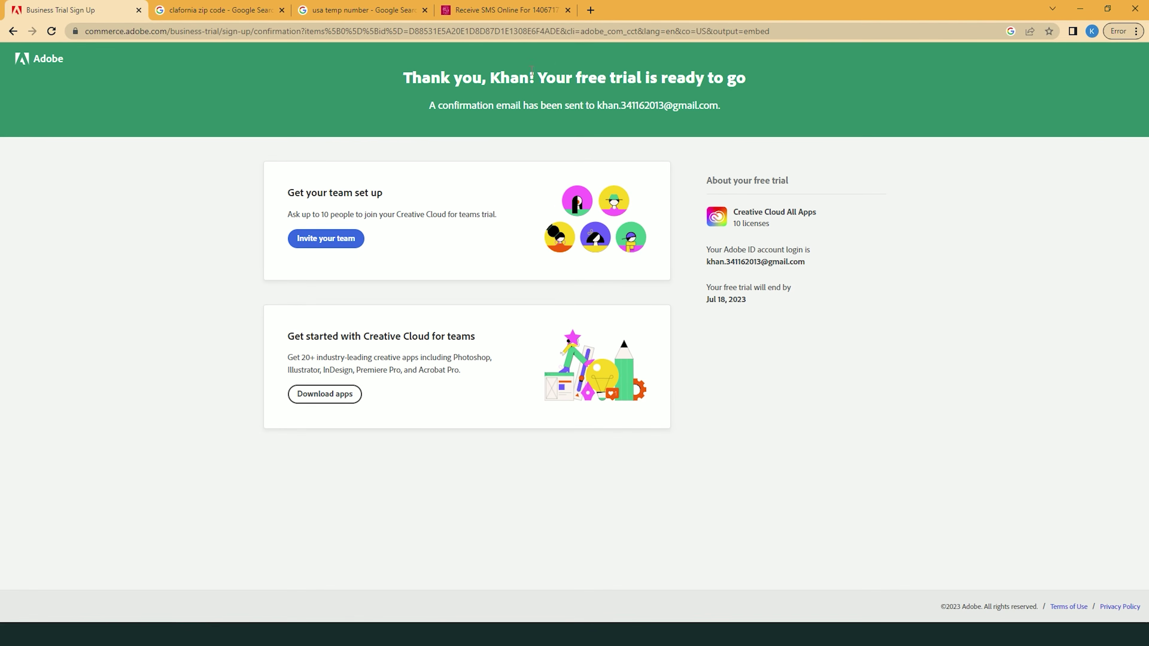
# Search the web for "adobe creative cloud download" in a new tab and open Adobe's "Download Adobe Creative Cloud apps" page
pyautogui.click(590, 10)
pyautogui.write('a')
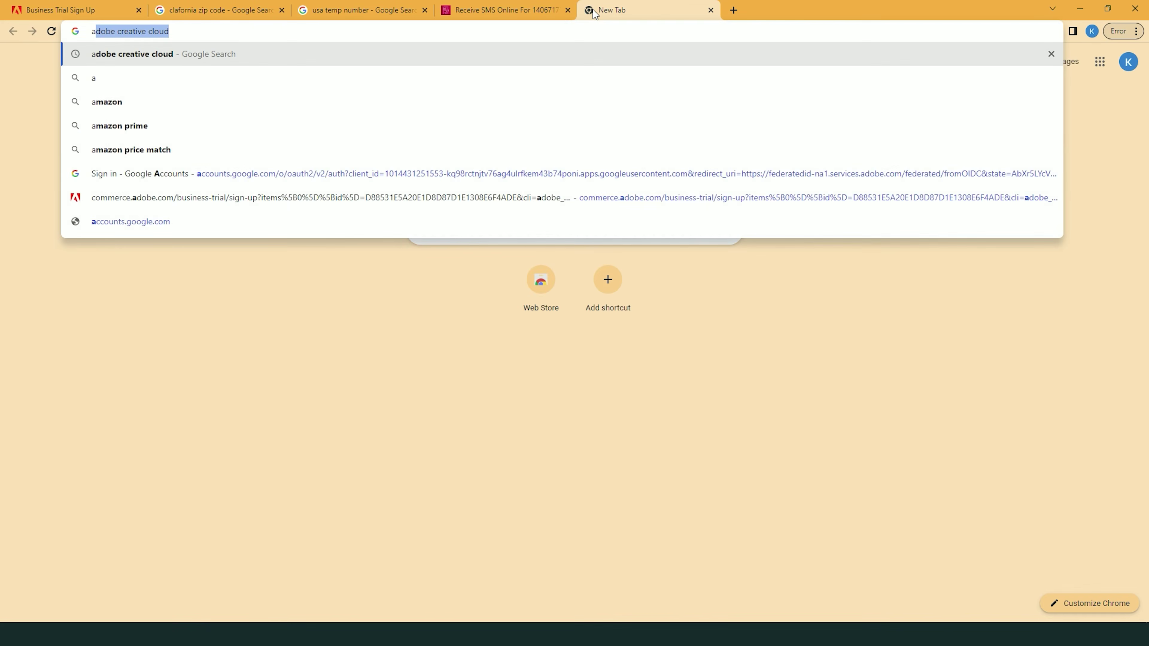
pyautogui.write('dobe creative cloud')
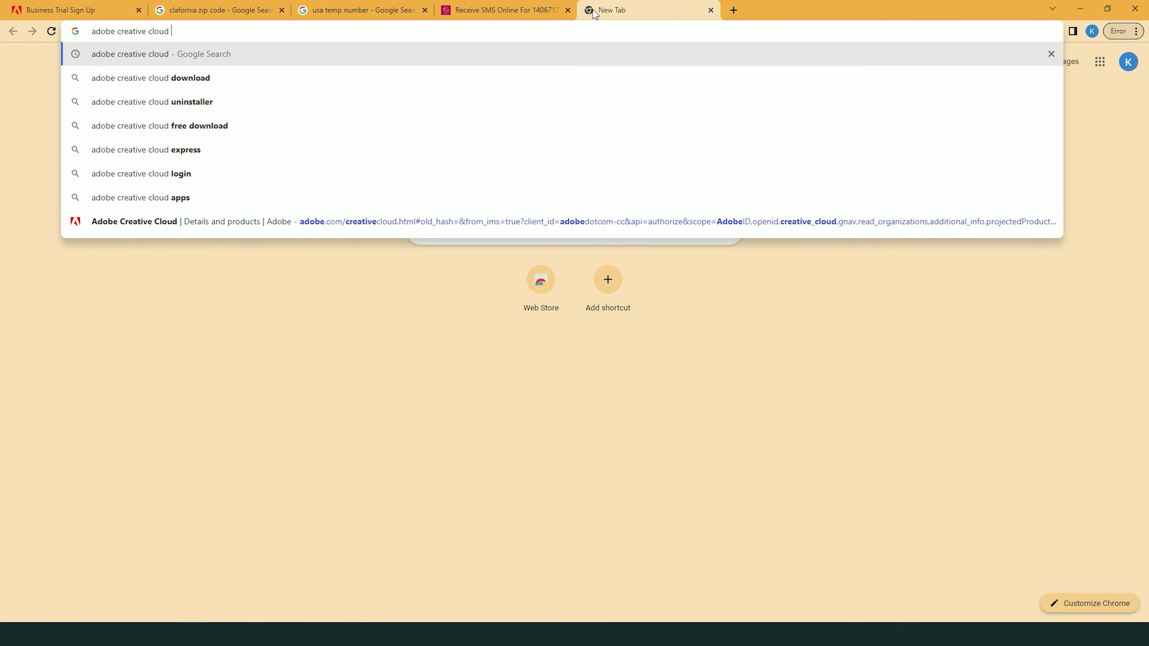
pyautogui.press('Down')
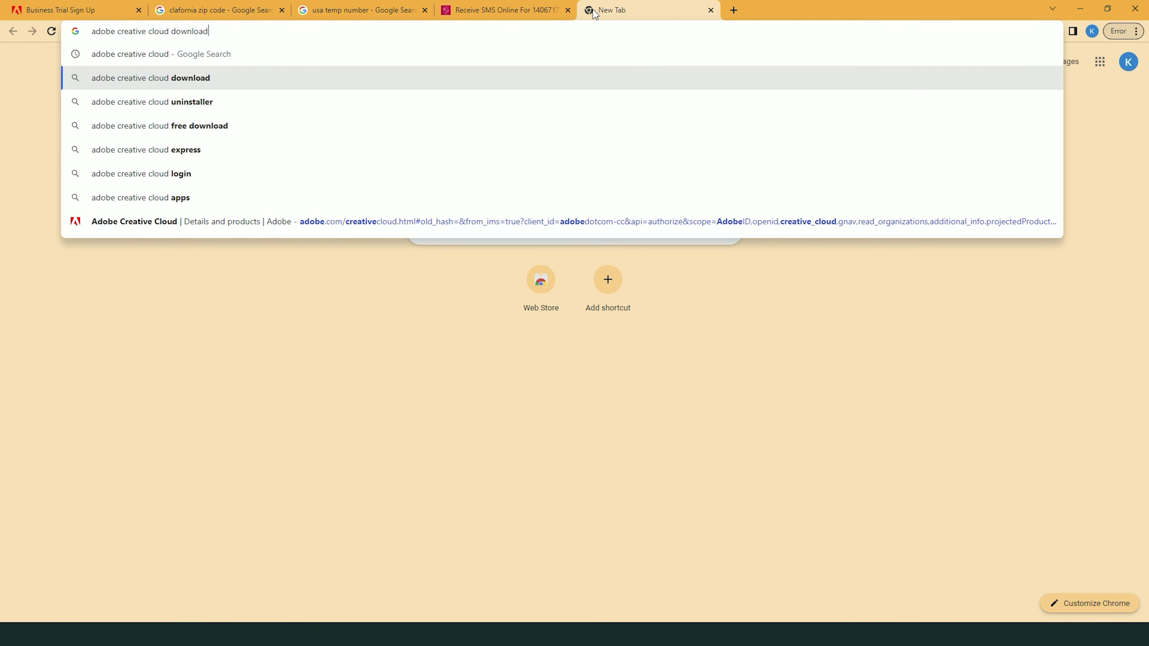
pyautogui.press('Return')
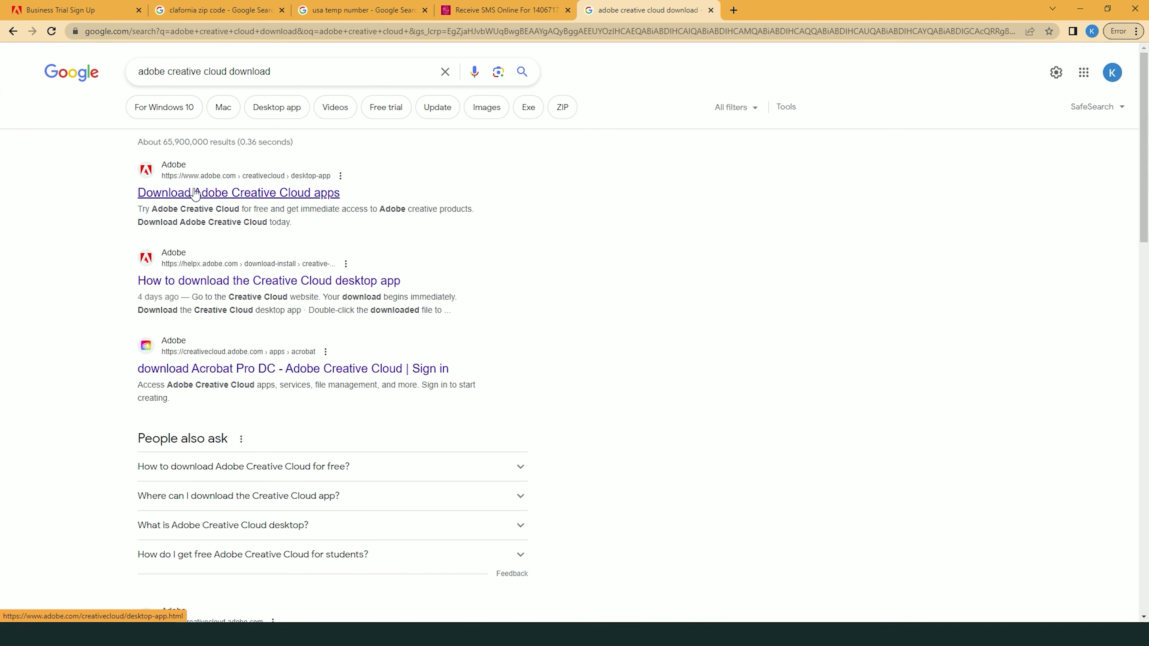
pyautogui.click(211, 193)
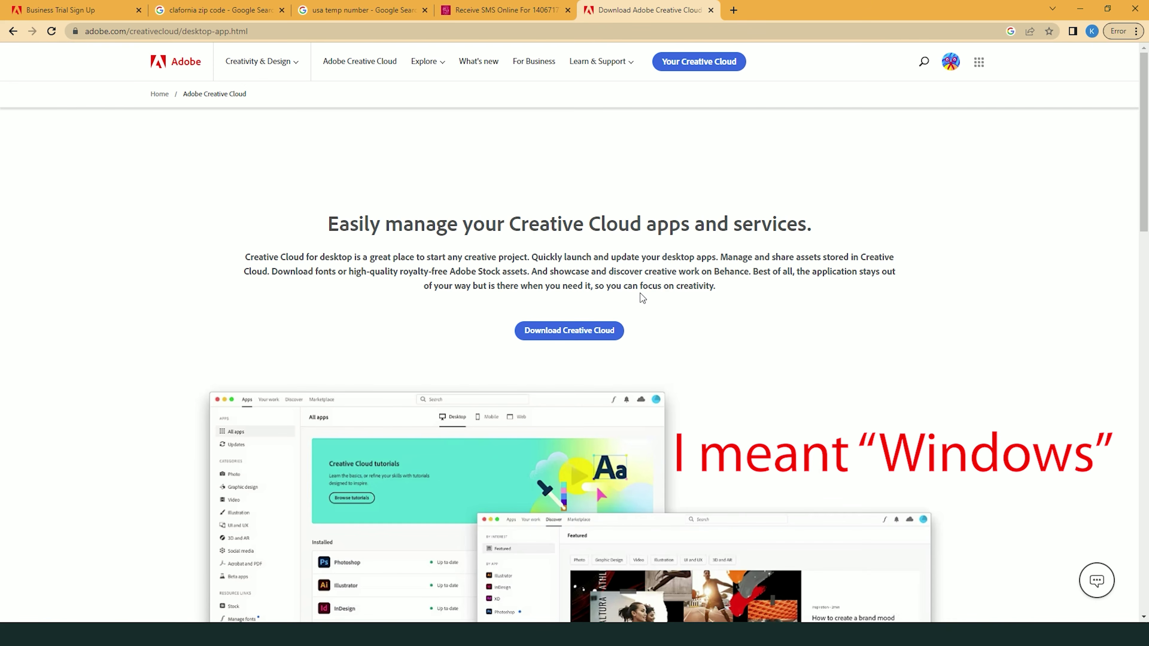
# Download the Creative Cloud desktop installer and show the downloaded file in its folder
pyautogui.click(584, 338)
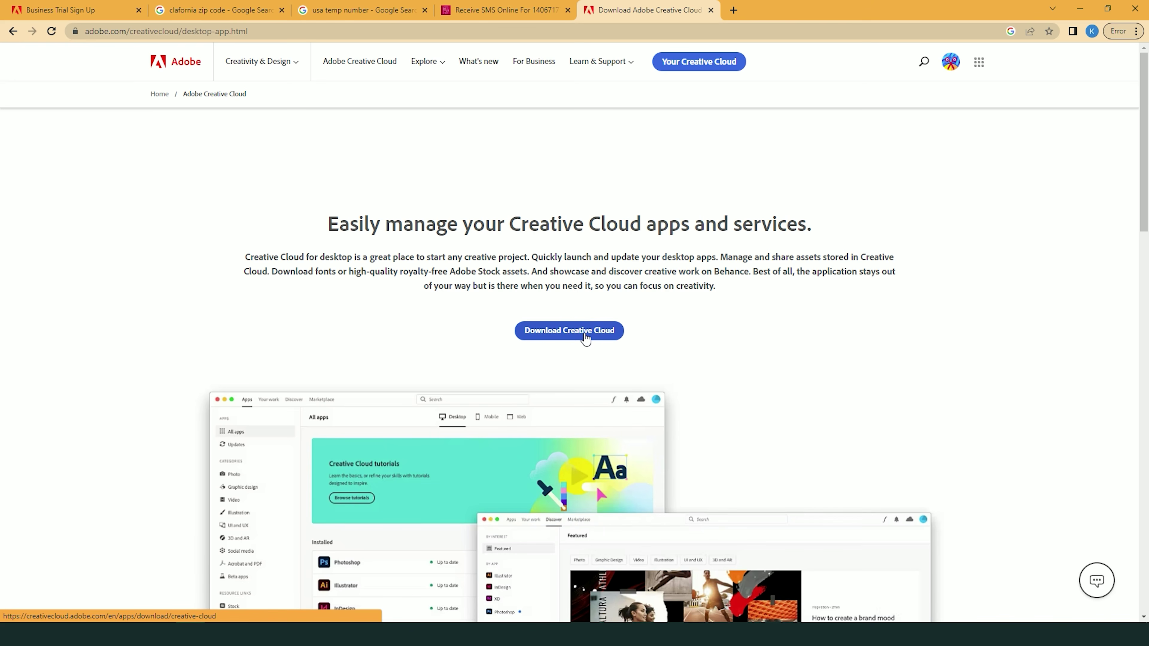
pyautogui.click(568, 334)
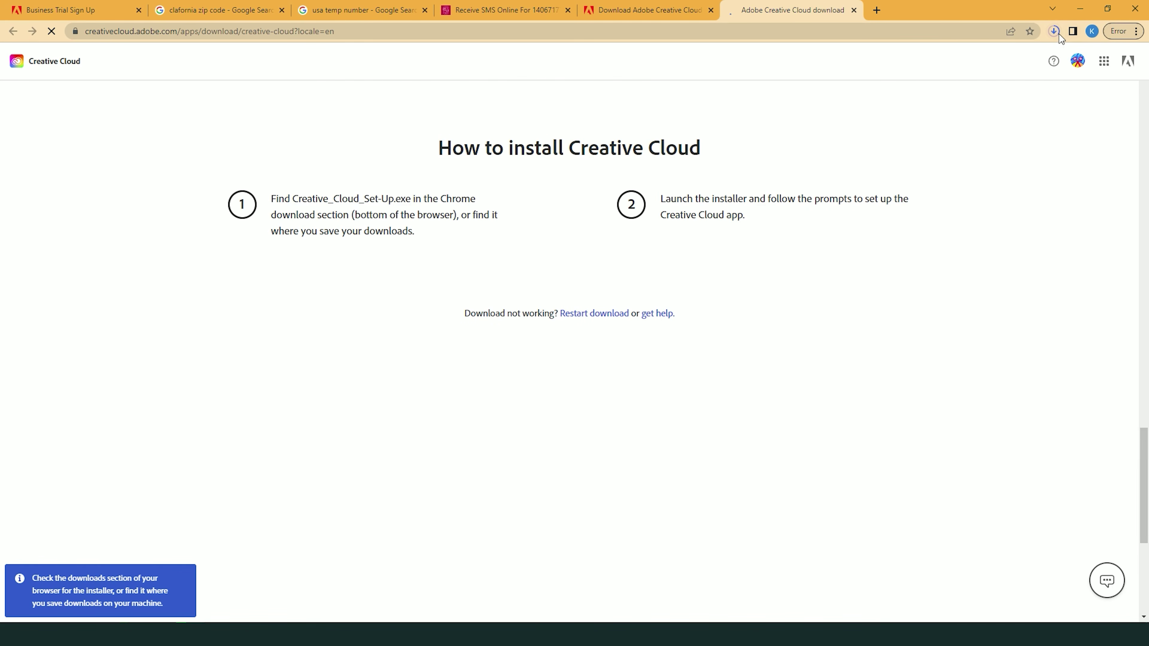
pyautogui.click(1058, 33)
pyautogui.click(1025, 80)
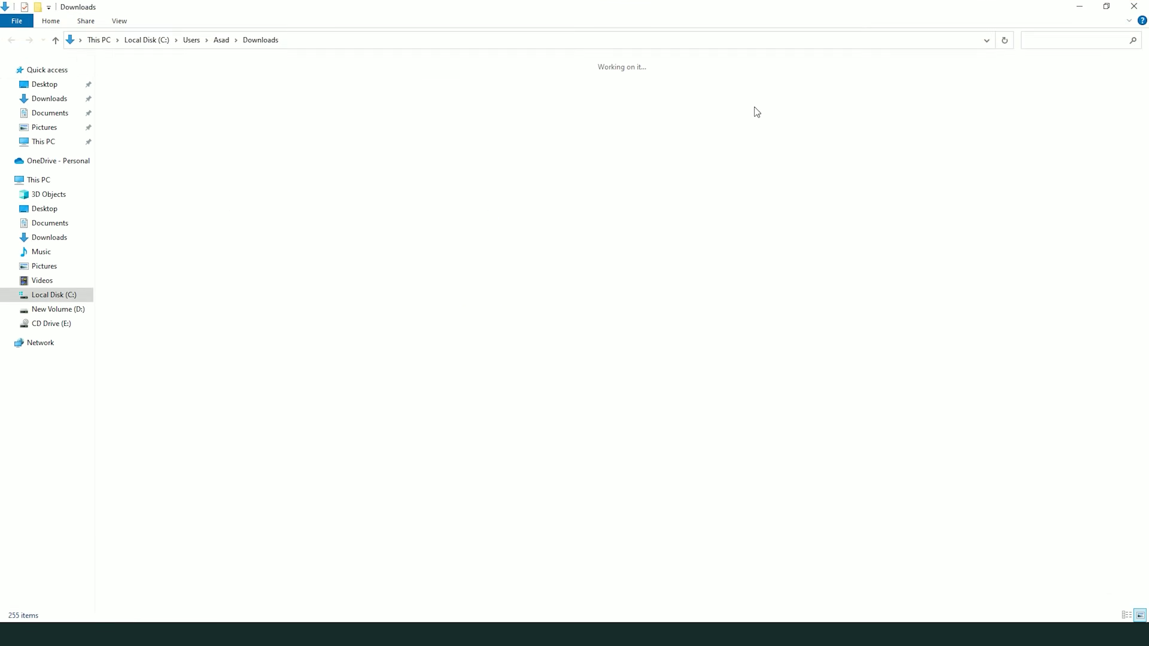
# Run Creative_Cloud_Set-Up as administrator to install Creative Cloud, and open the installed desktop app
pyautogui.rightClick(143, 111)
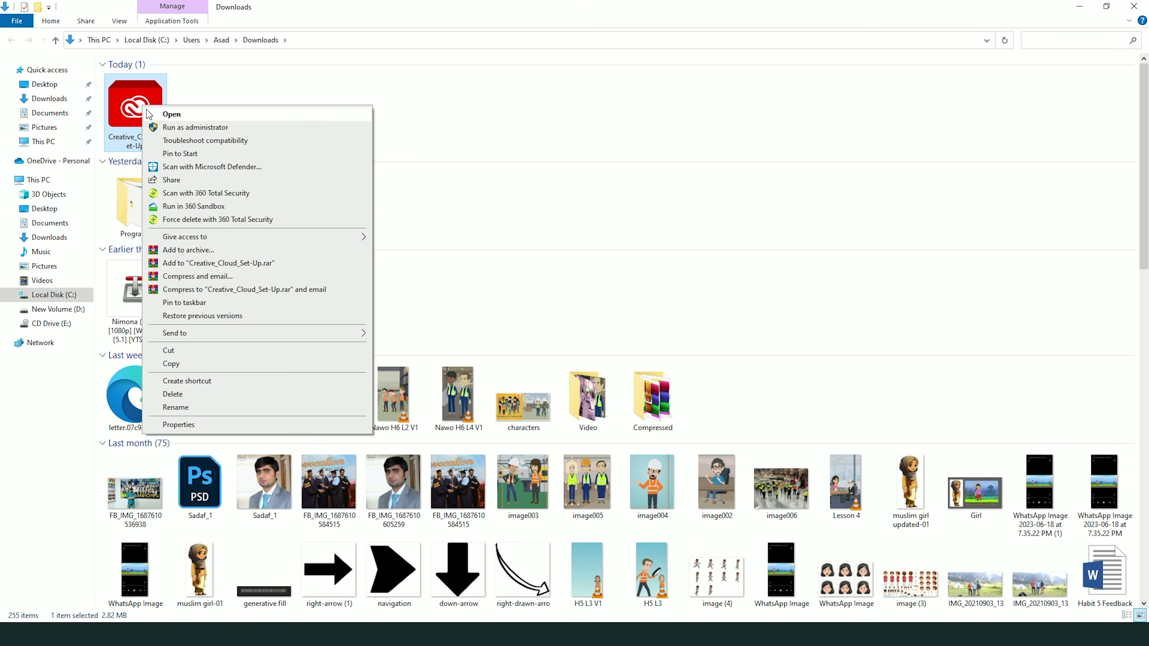
pyautogui.click(170, 128)
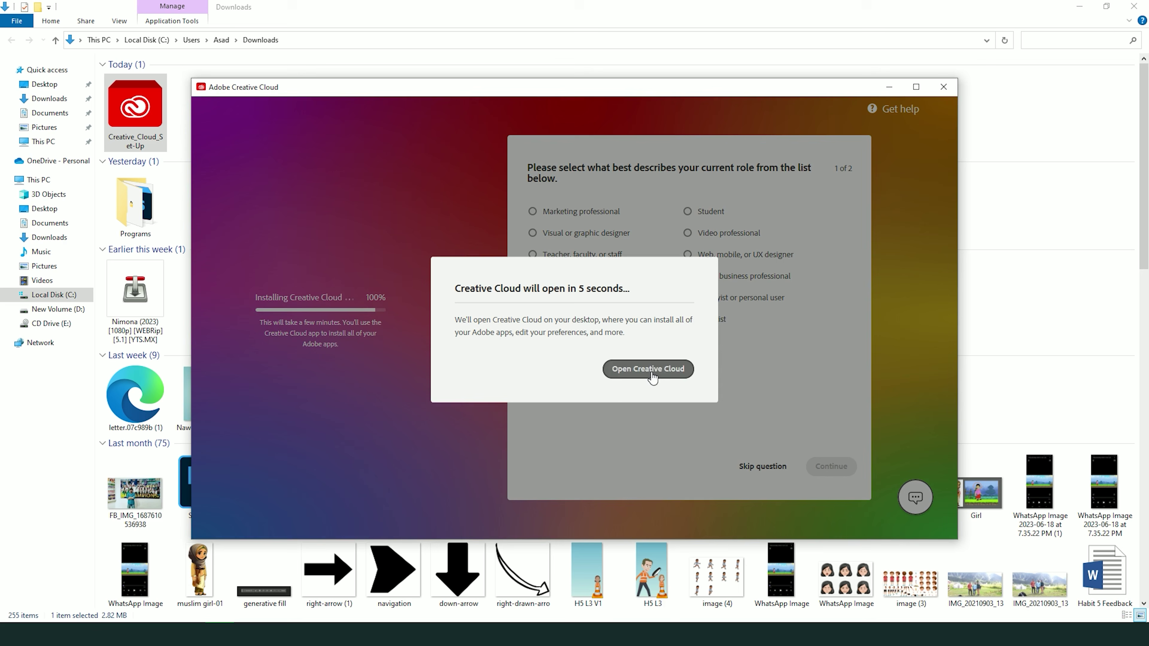
pyautogui.click(652, 375)
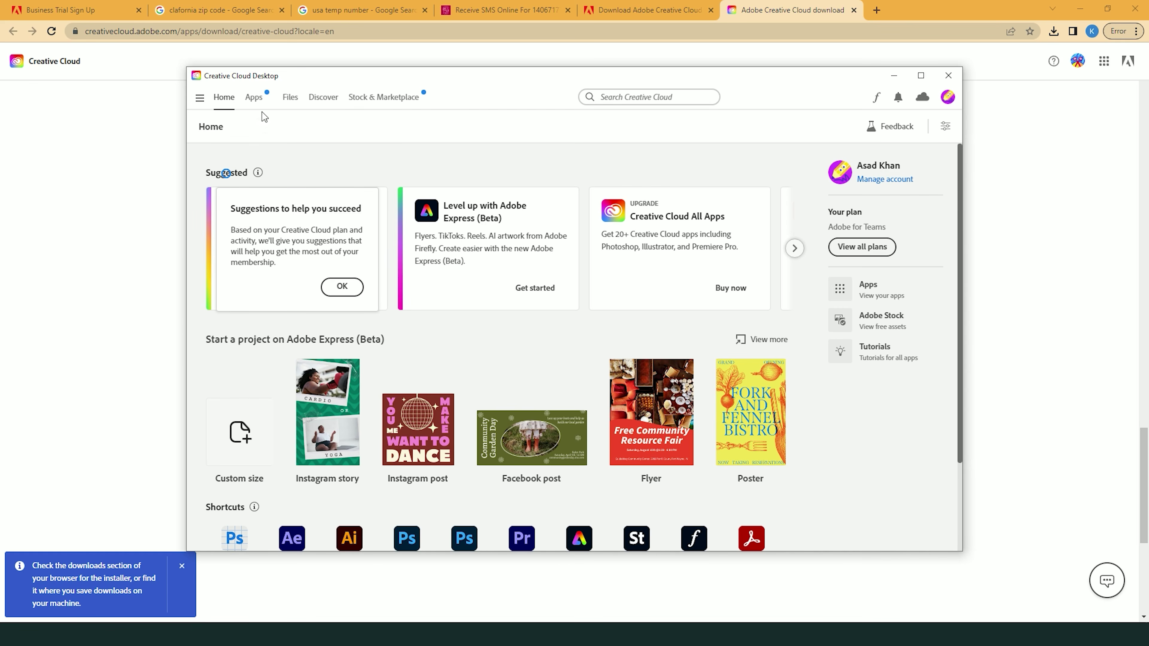
# Show the beta apps in Creative Cloud Desktop and launch the installed Photoshop (Beta)
pyautogui.click(254, 97)
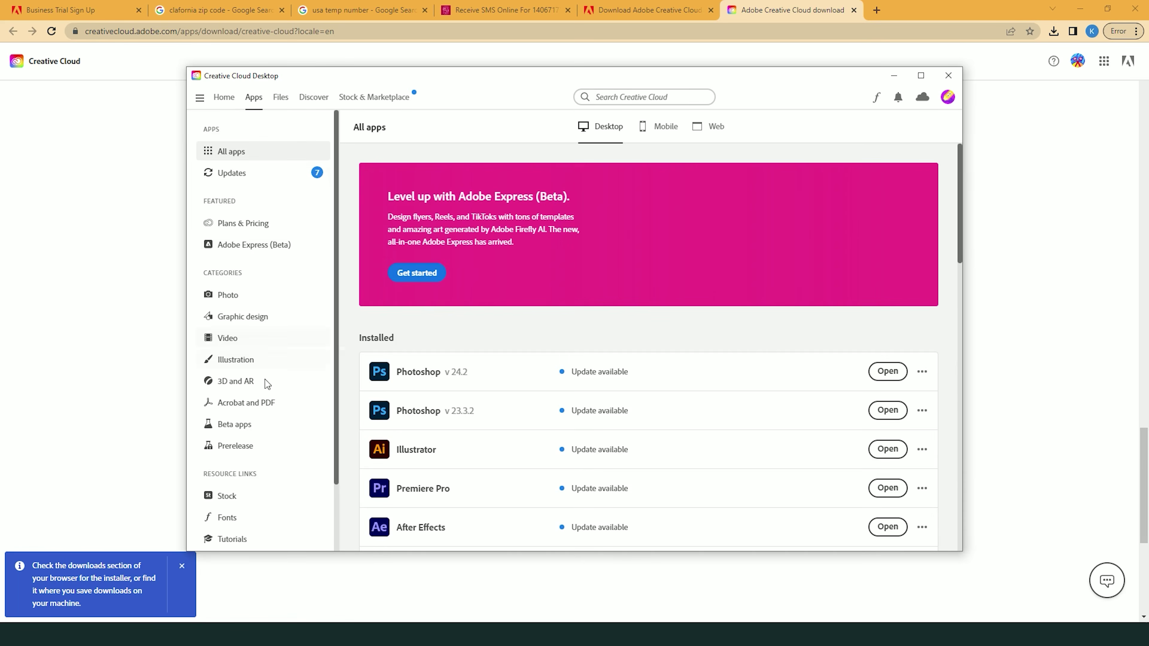
pyautogui.click(247, 434)
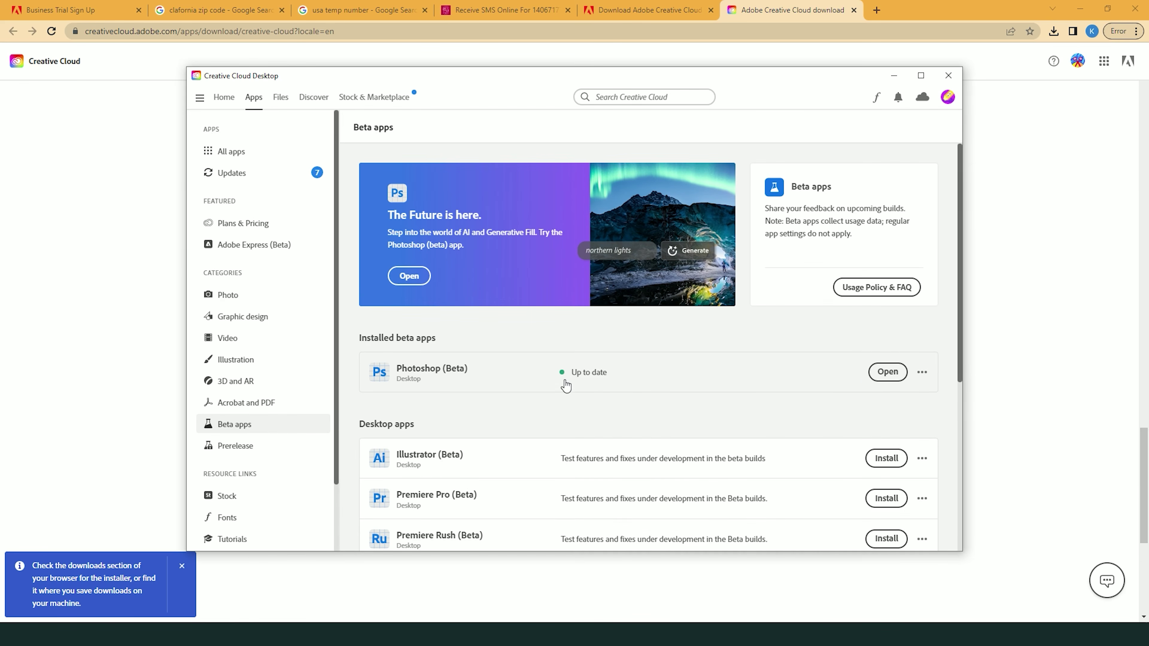
pyautogui.click(887, 372)
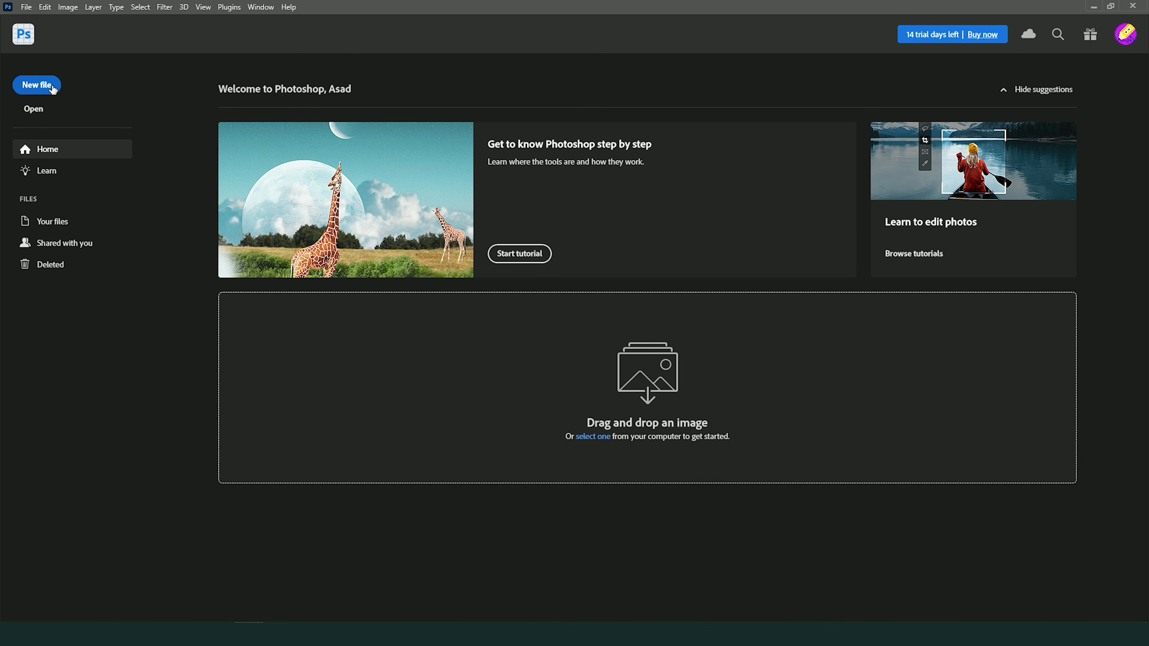
# Create a new white 2100 x 1500 px document at 300 ppi and unlock its Background layer
pyautogui.click(36, 85)
pyautogui.click(810, 492)
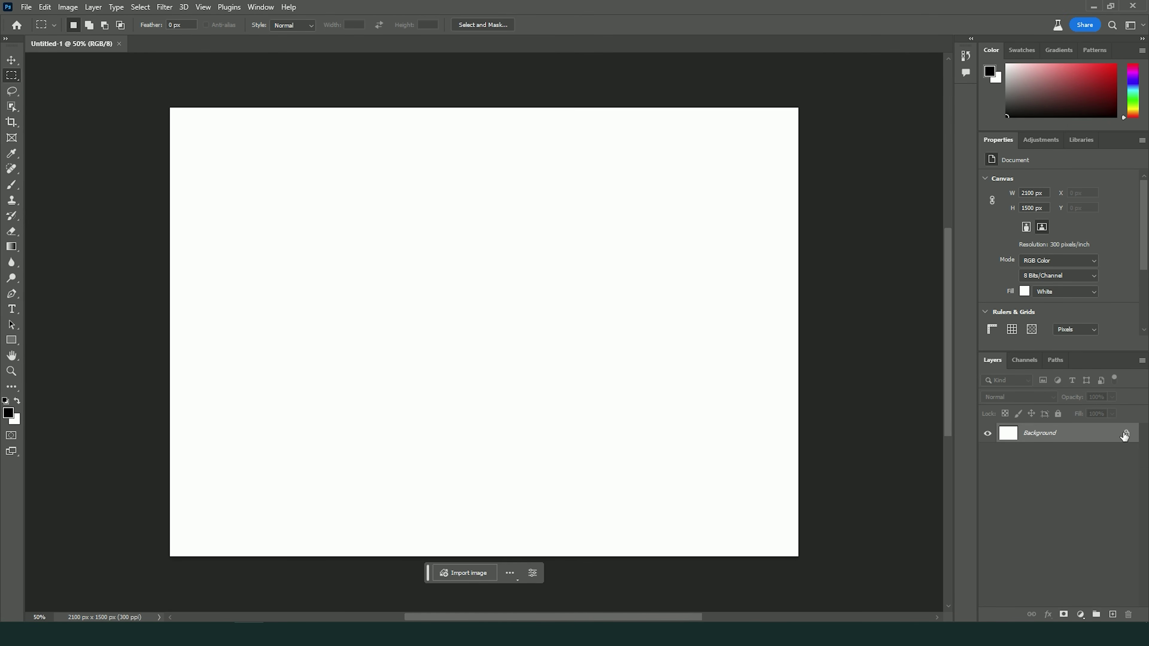
pyautogui.click(1126, 434)
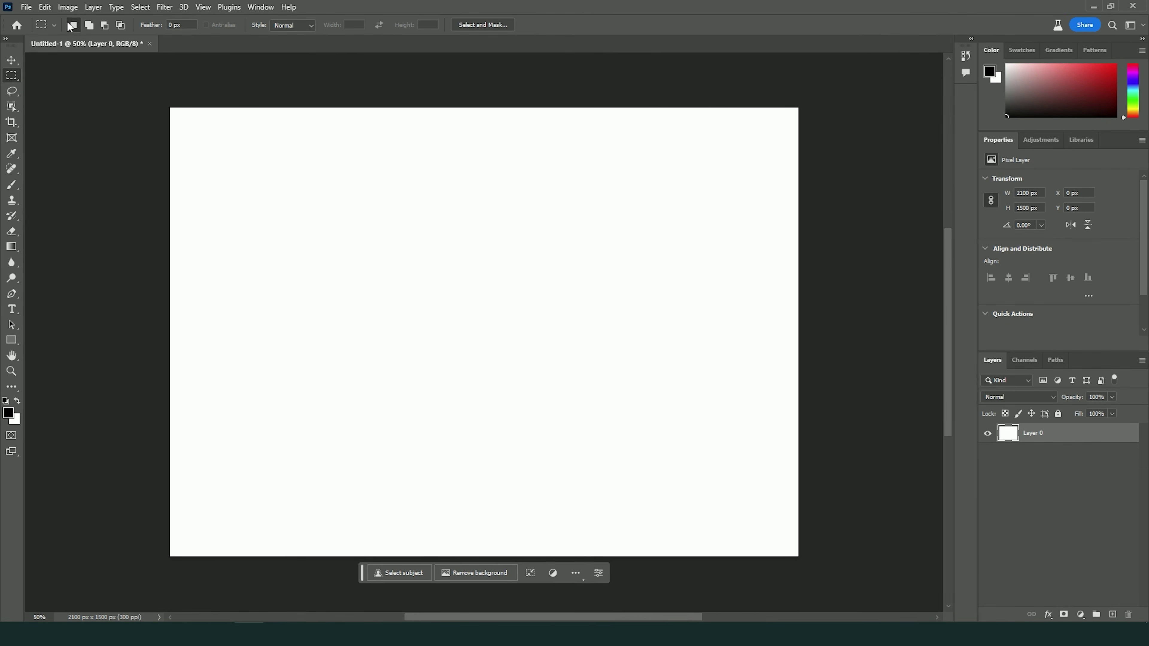
# Select the whole canvas with a rectangular marquee and run Generative Fill on it with the prompt "desert"
pyautogui.moveTo(149, 102); pyautogui.dragTo(855, 541)
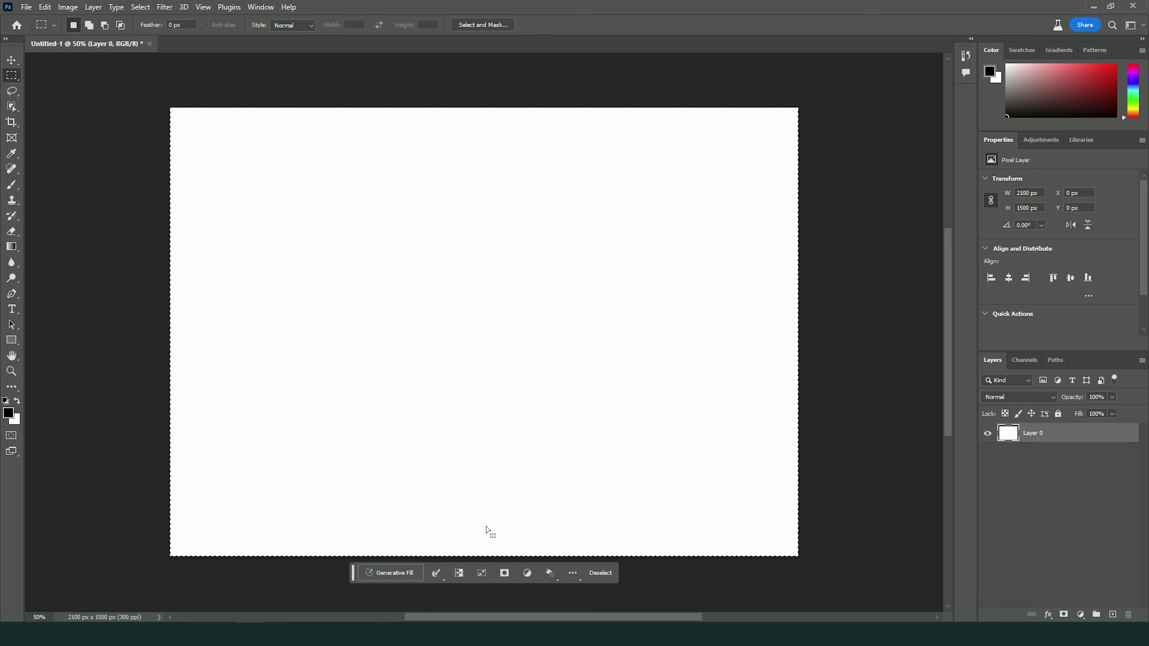
pyautogui.click(398, 574)
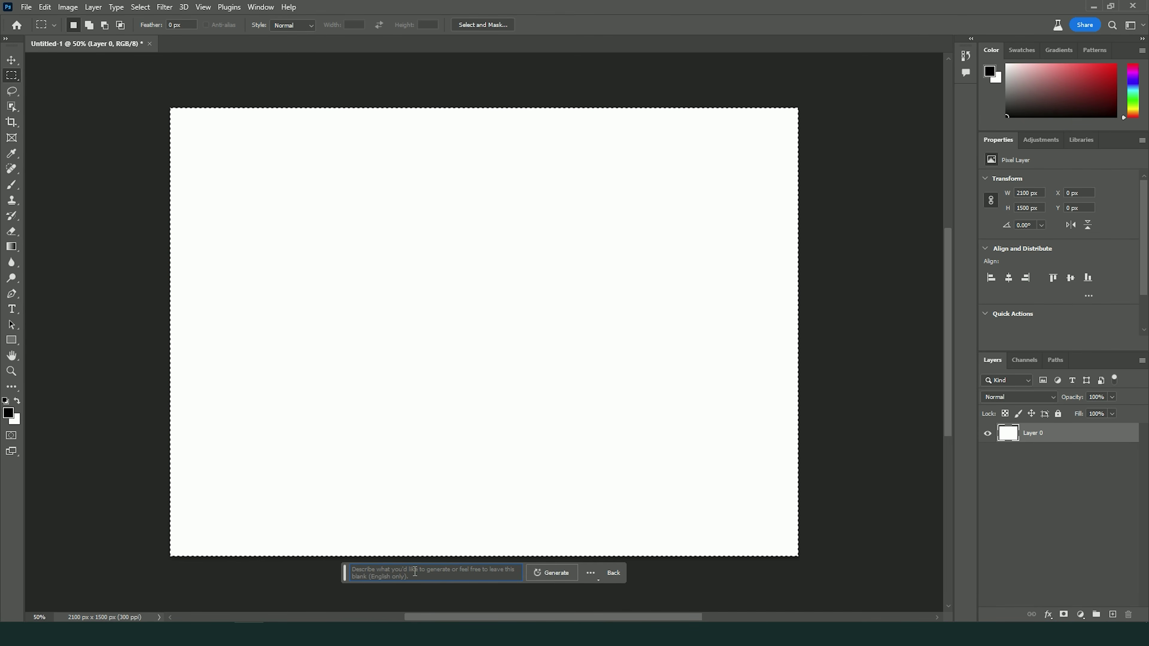
pyautogui.write('desert')
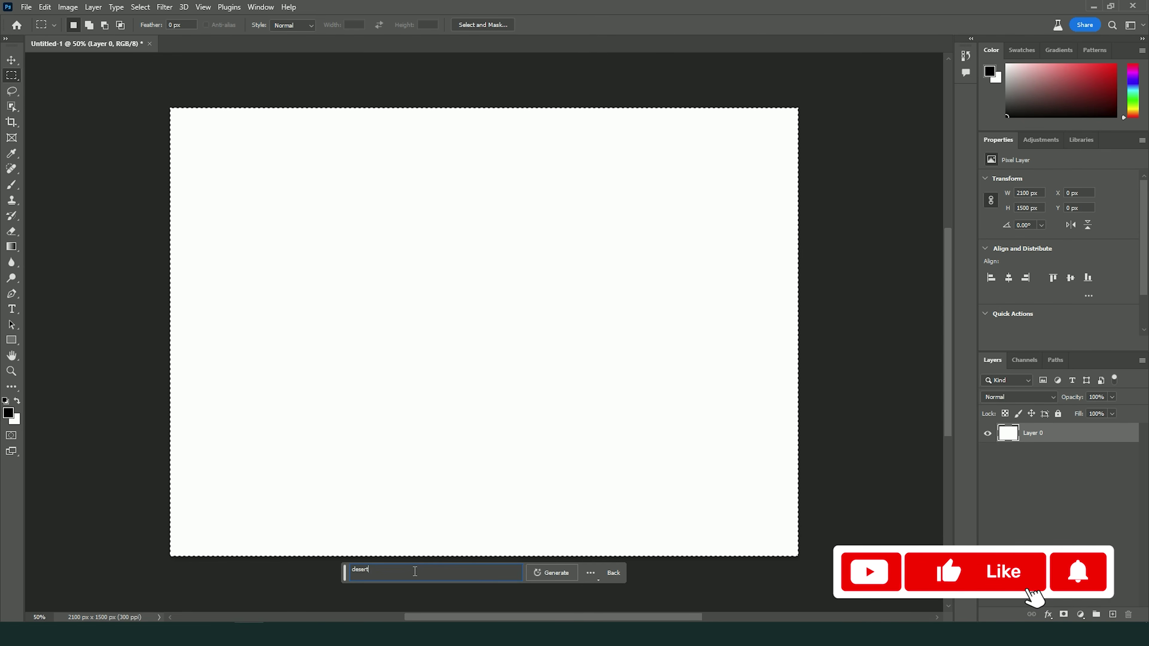
pyautogui.press('Return')
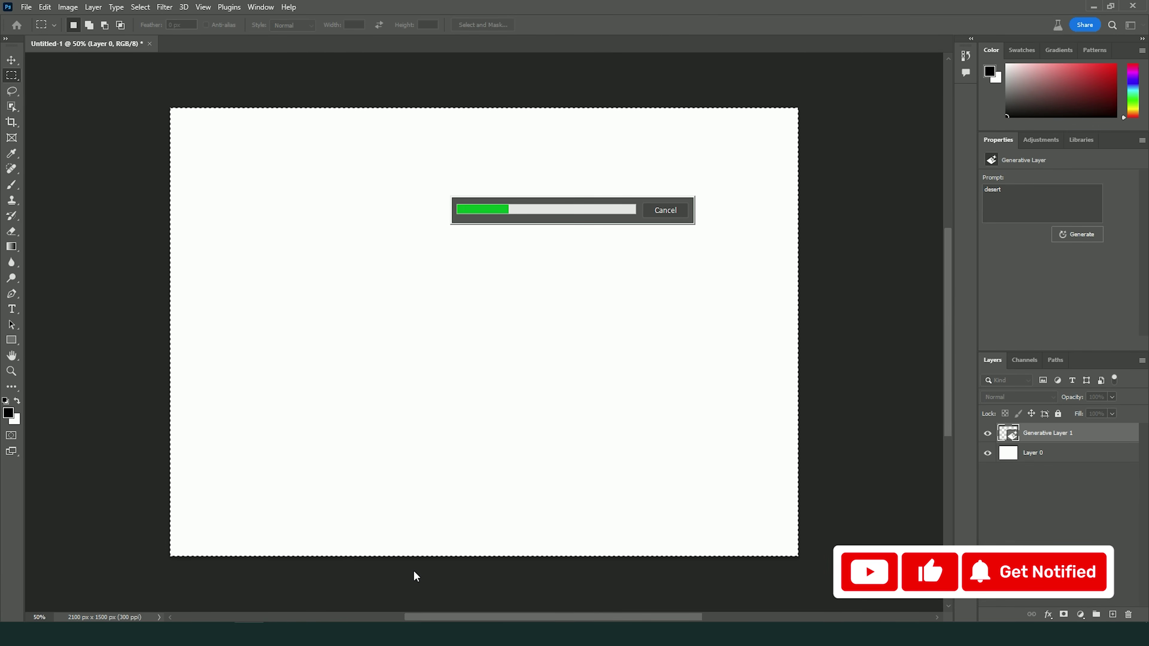